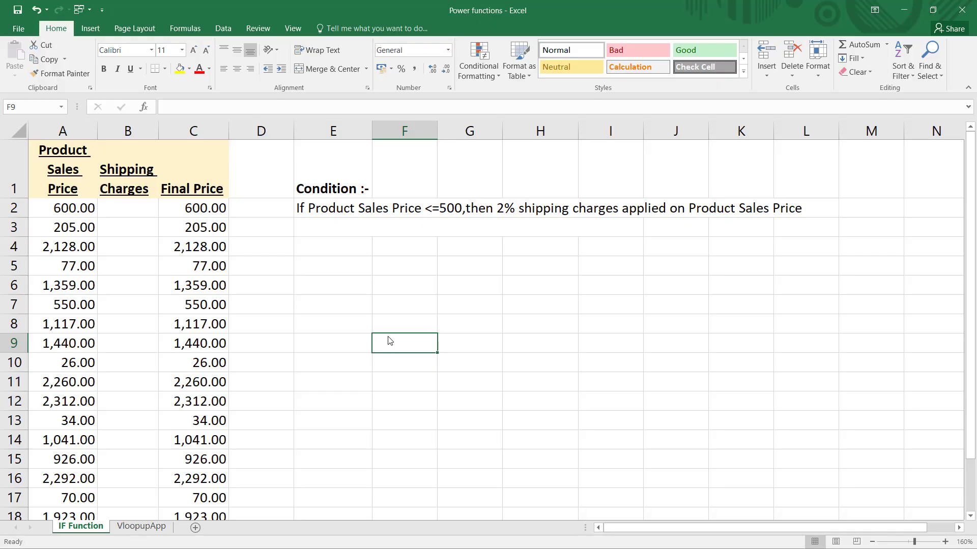
Examine the product sales price, shipping charges and final price columns, including the formula in C2.
left_click(68, 129)
left_click(128, 132)
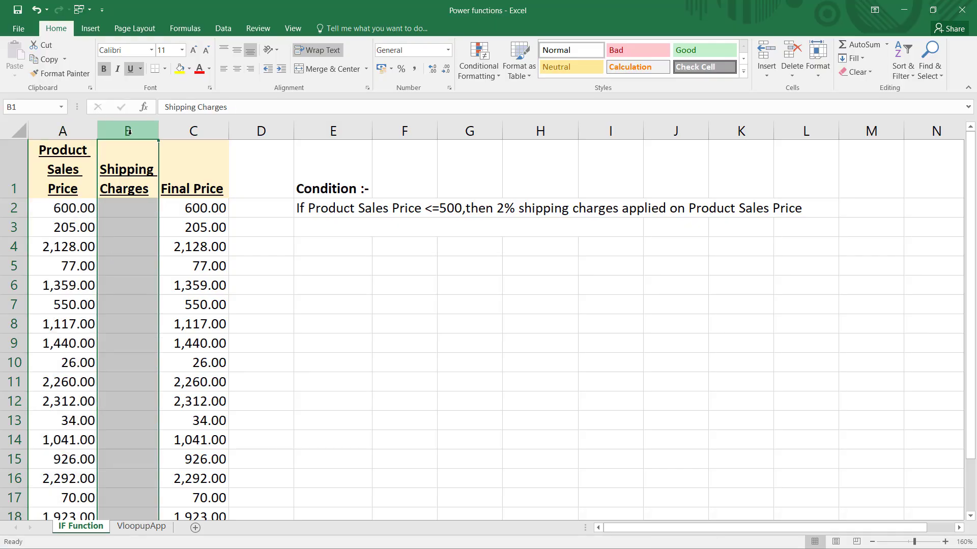
left_click(202, 127)
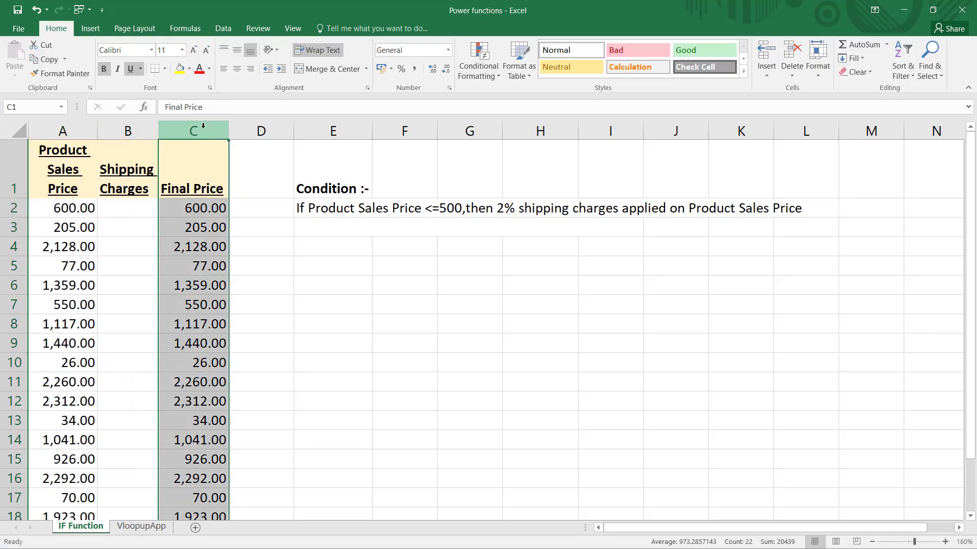
left_click(205, 209)
double_click(199, 208)
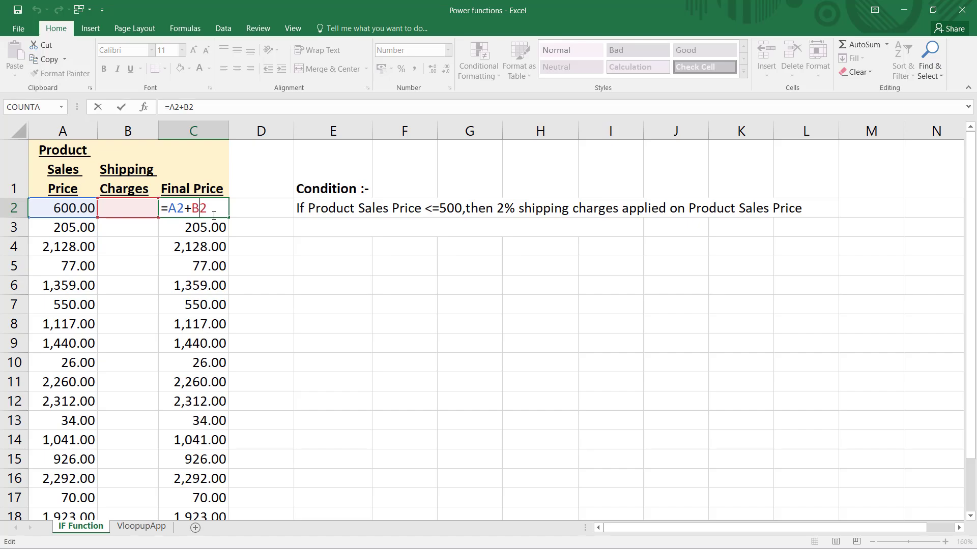
left_click(321, 267)
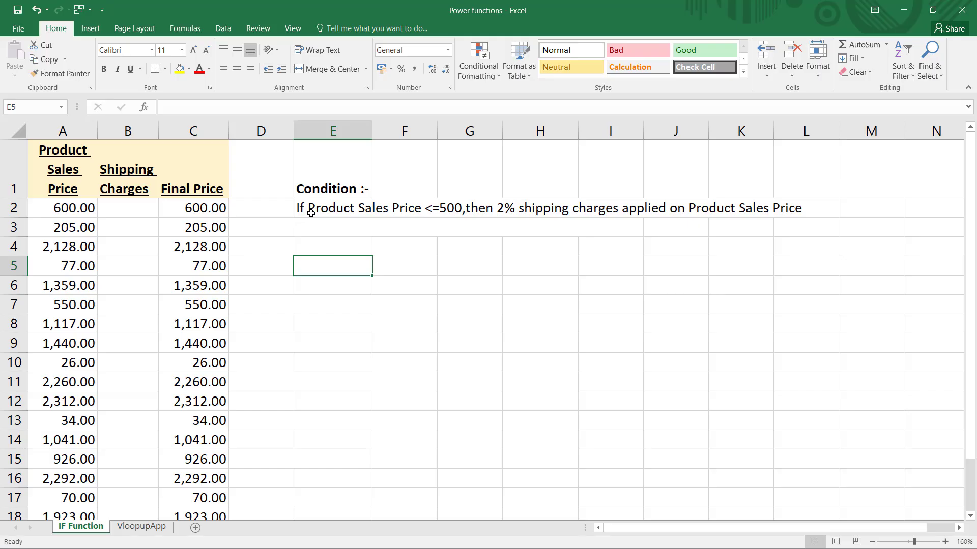
left_click(56, 131)
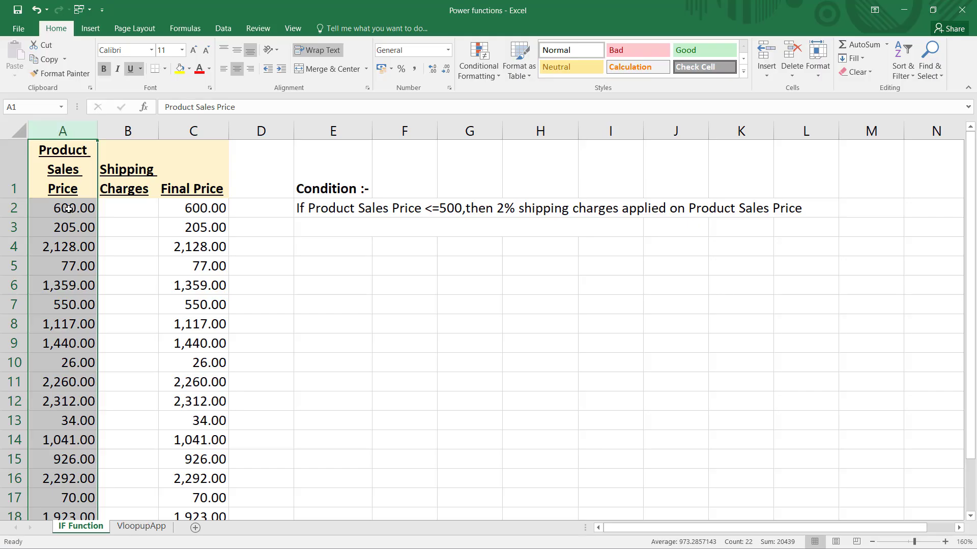
Widen the Shipping Charges column and enter =IF(A2<=500,2%*A2,0) in B2.
left_click(124, 209)
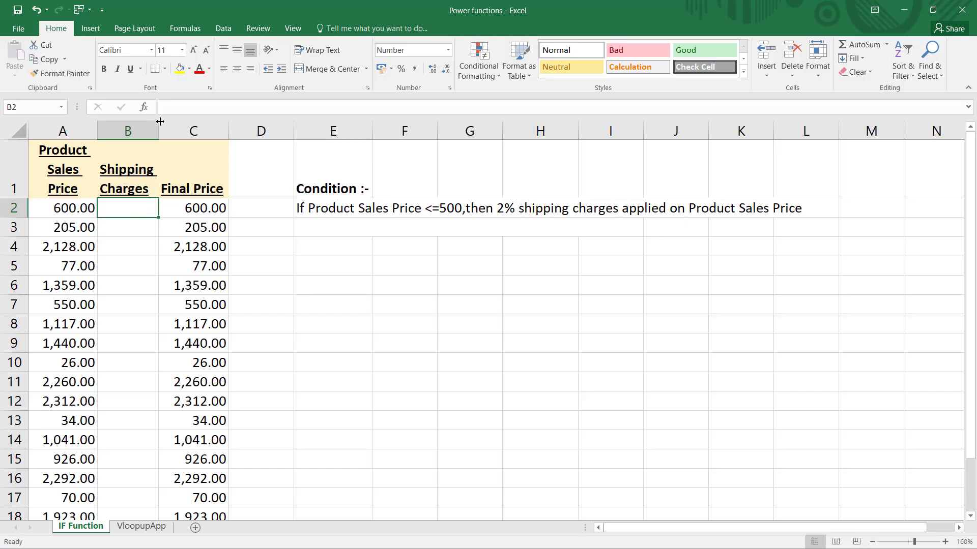
left_click_drag(158, 131, 280, 131)
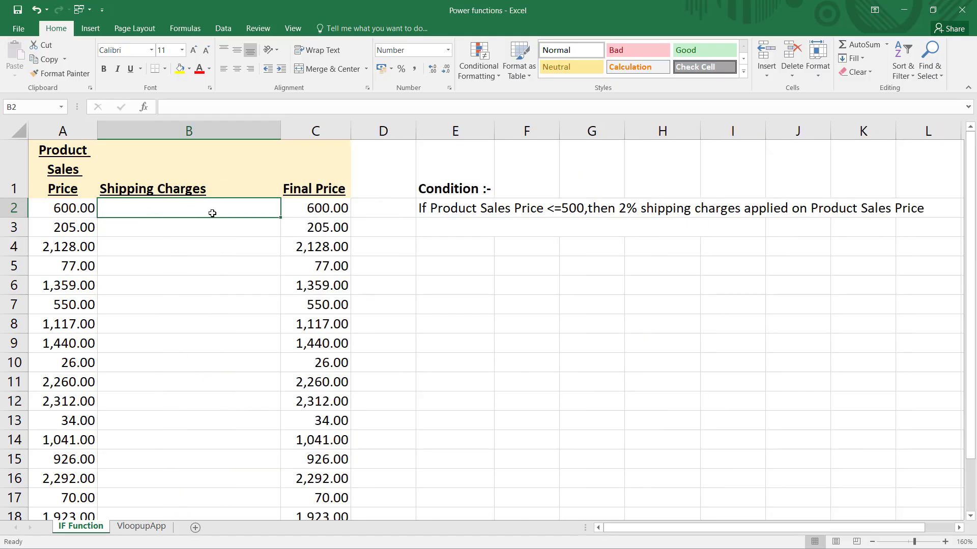
type("=if")
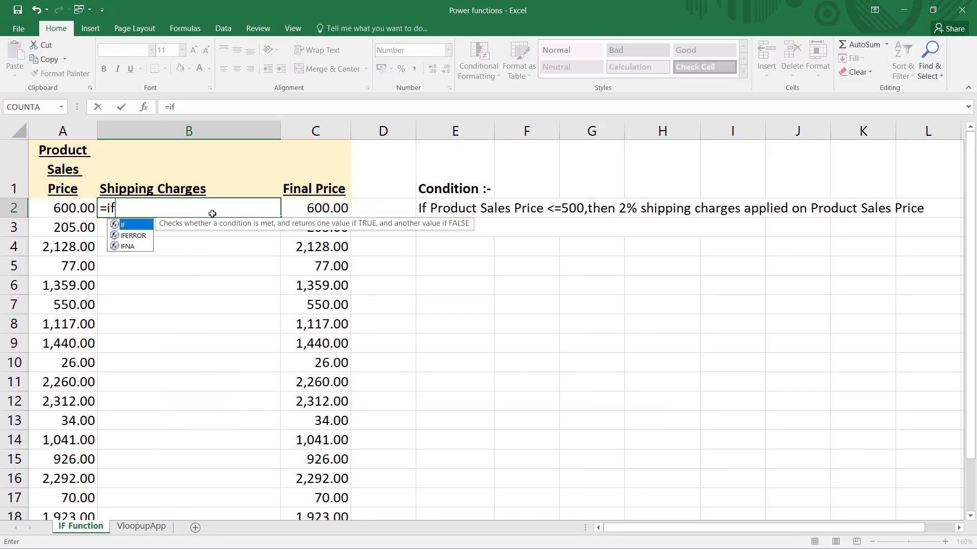
type("(")
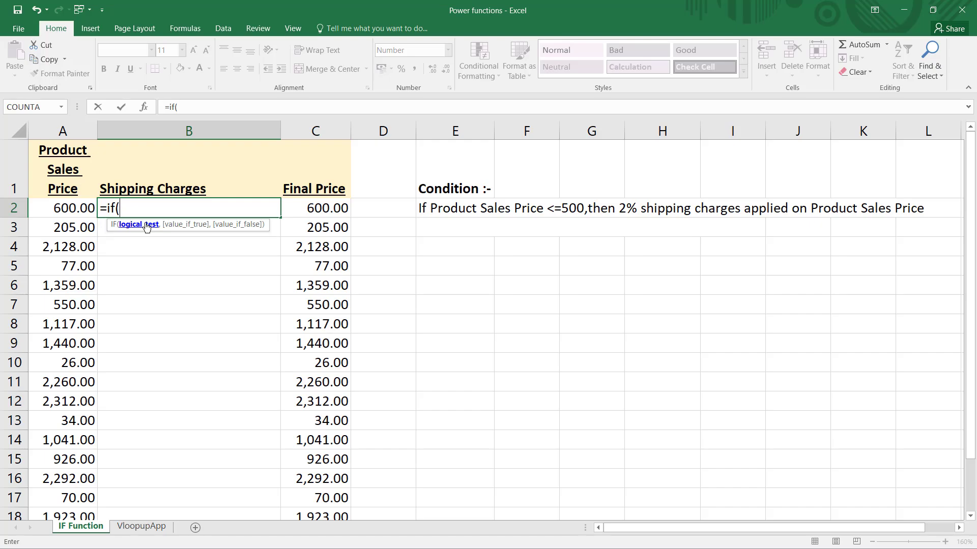
left_click(75, 207)
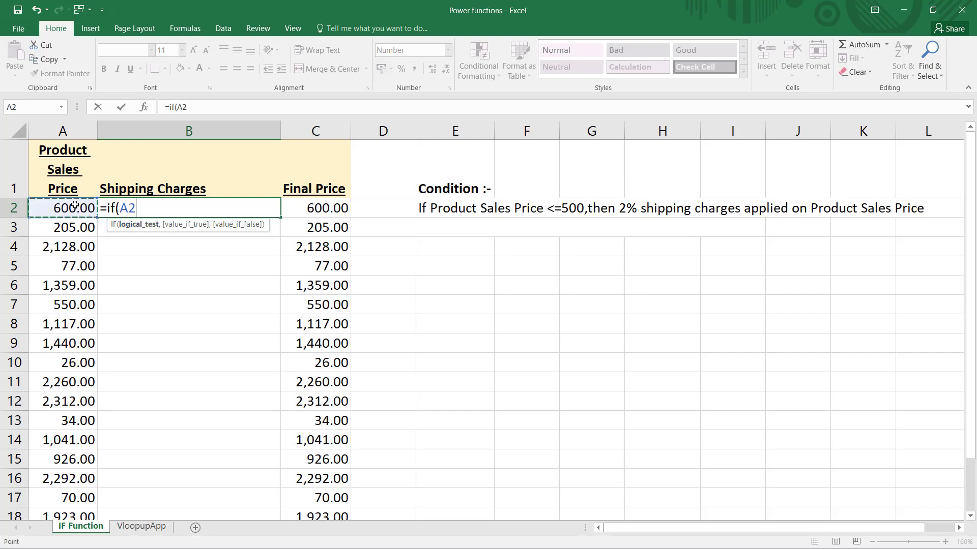
type("<=500")
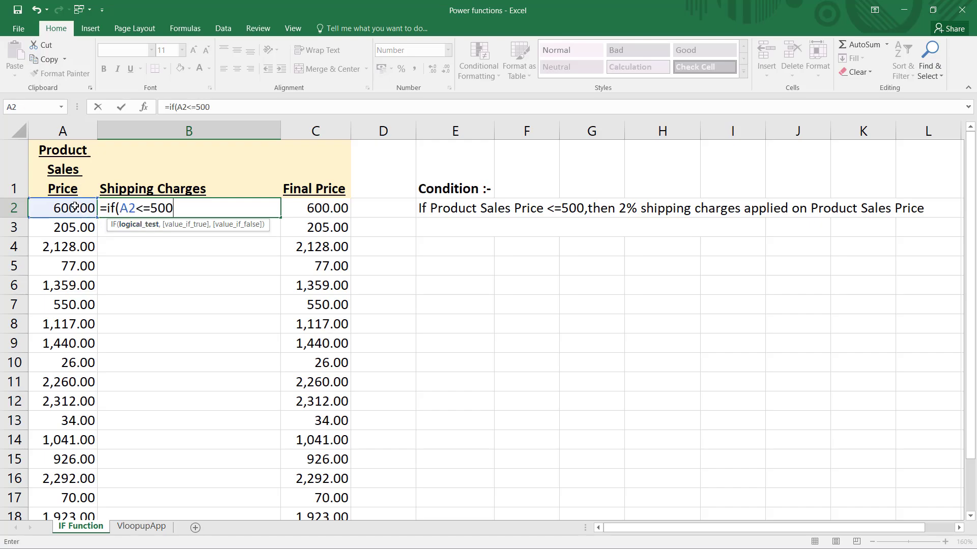
type(",")
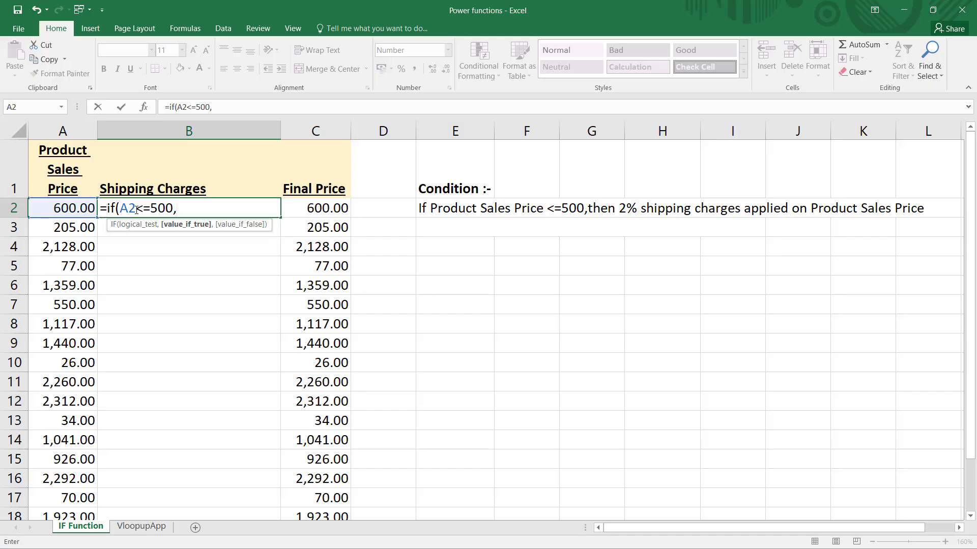
type("2%*A2,")
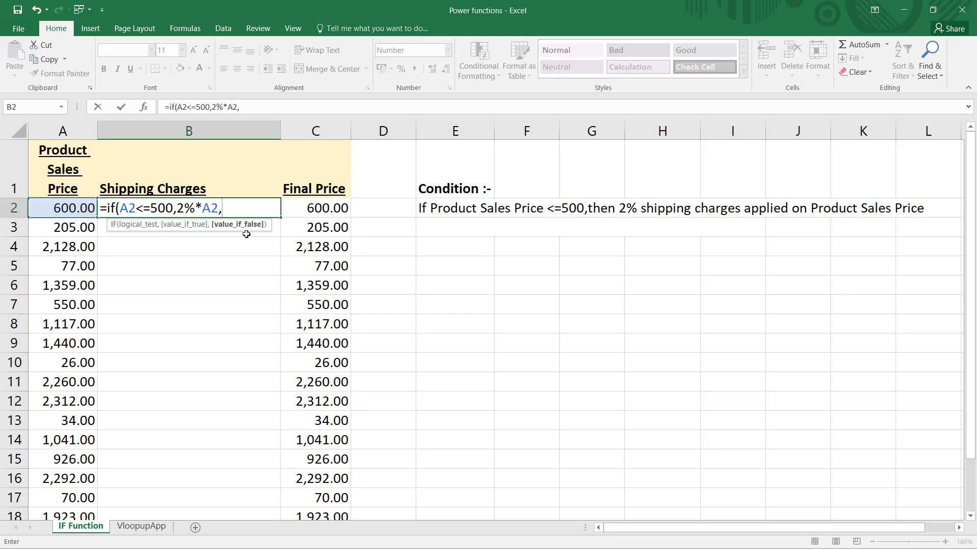
type("0)")
key("Return")
Copy the single-condition IF formula from B2 down the whole Shipping Charges column.
left_click(239, 209)
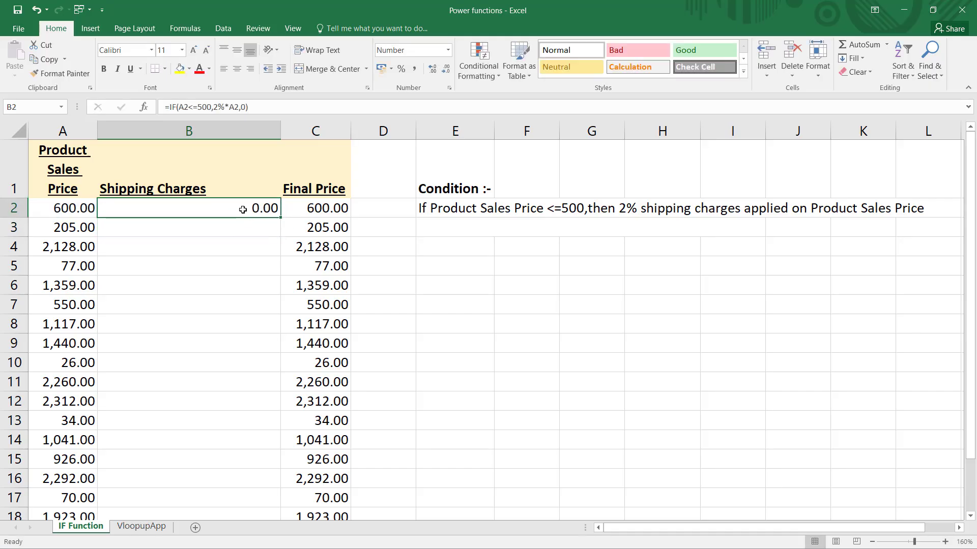
left_click(65, 212)
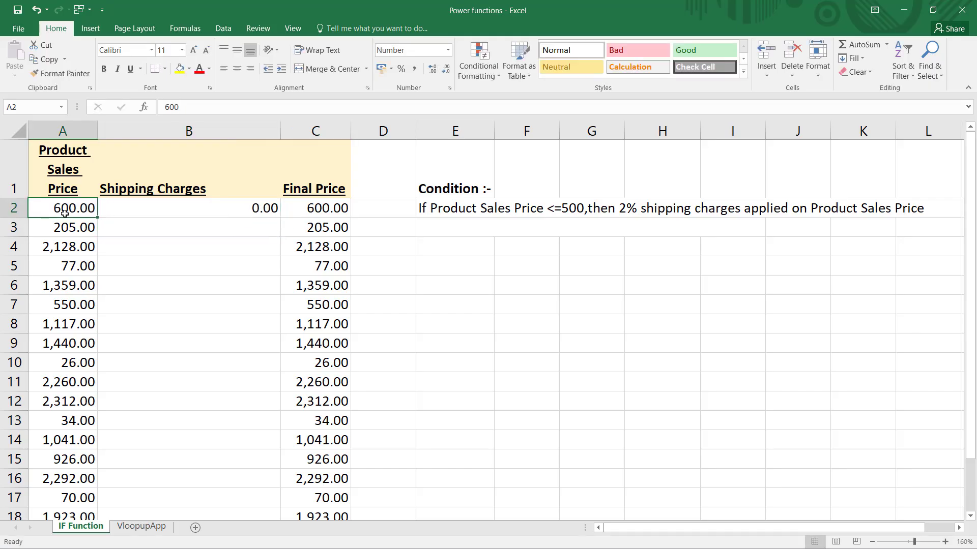
left_click(275, 214)
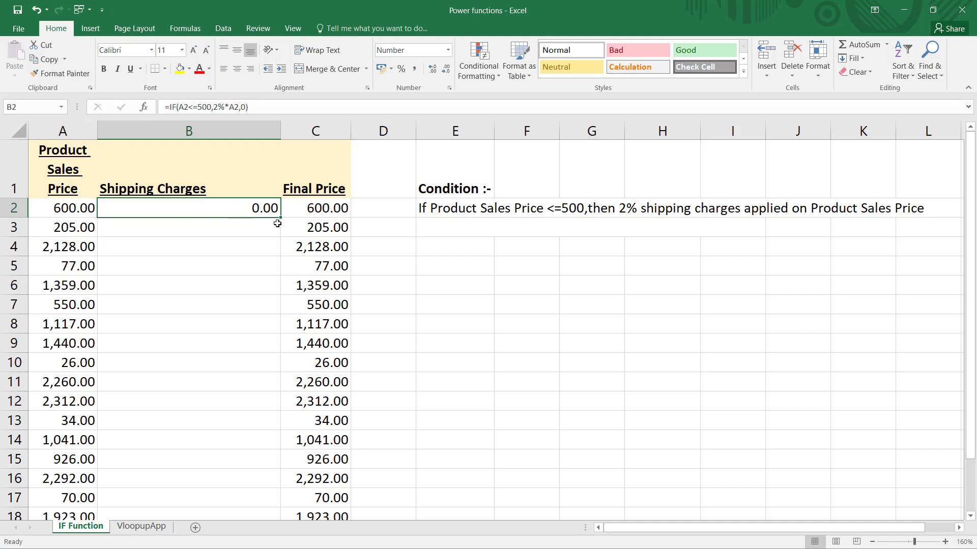
left_click_drag(280, 218, 279, 231)
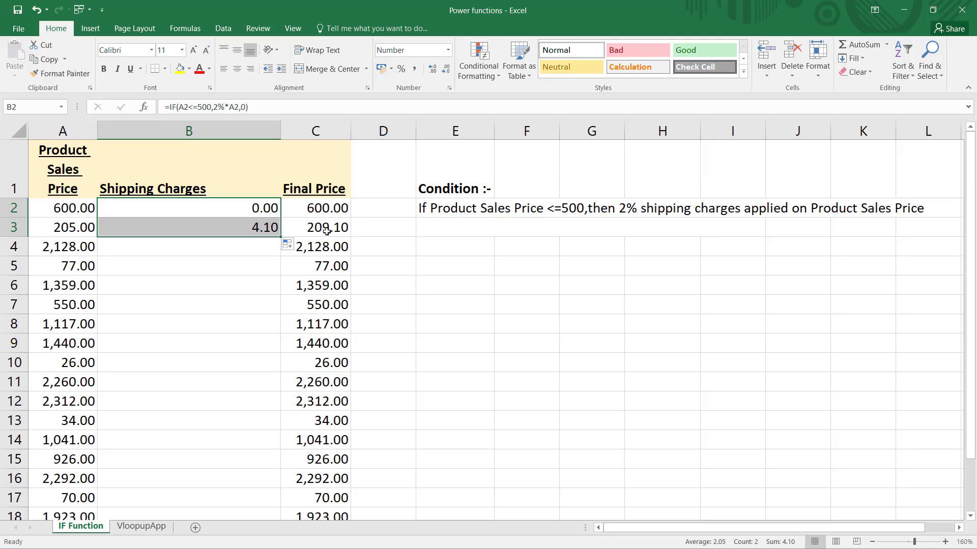
double_click(280, 236)
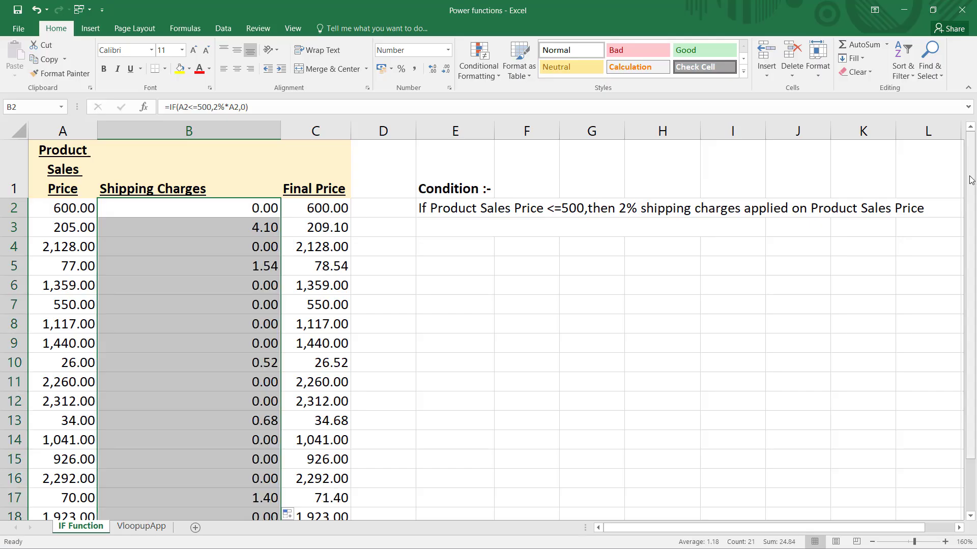
left_click_drag(971, 179, 957, 144)
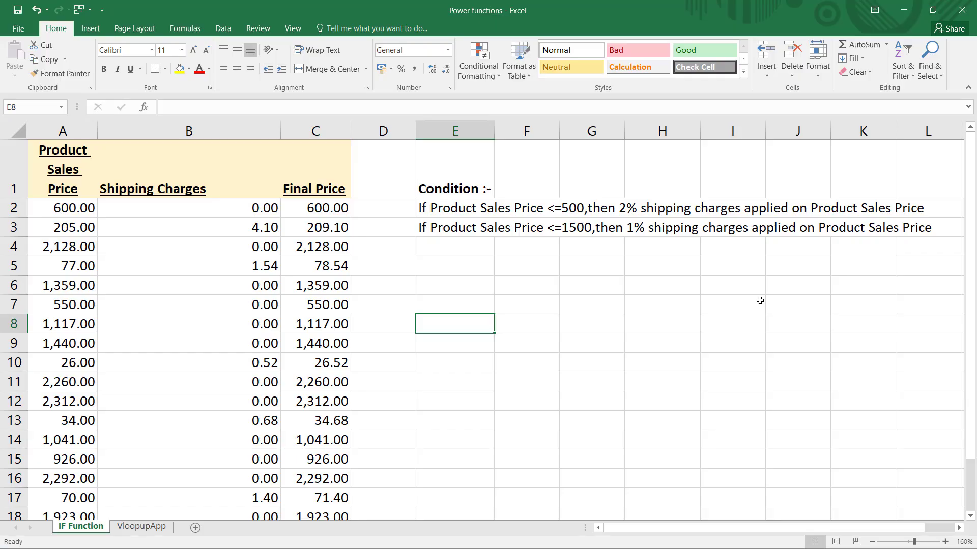
Extend the B2 formula with a nested condition so it reads =IF(A2<=500,2%*A2,IF(A2<=1500,1%*A2,0)).
left_click(250, 211)
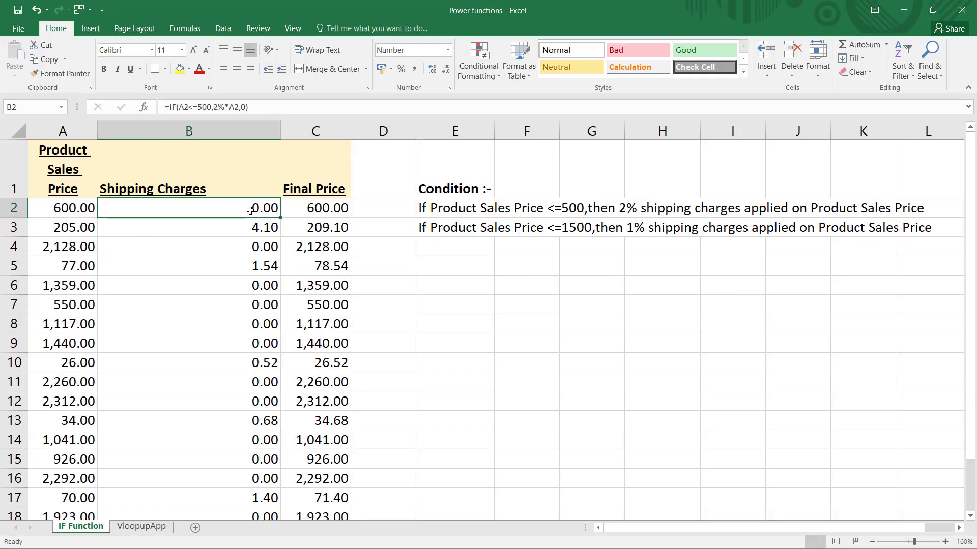
double_click(214, 210)
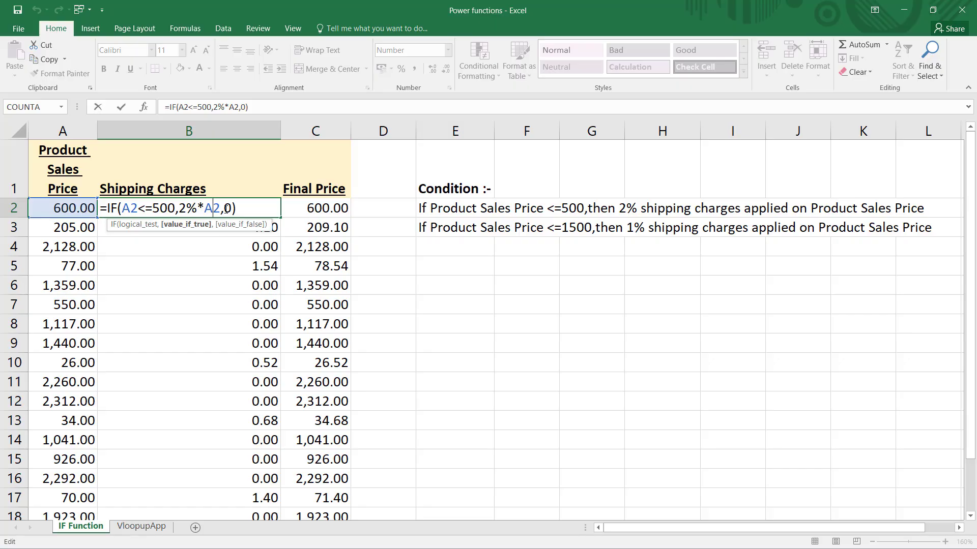
left_click(225, 211)
type("if(")
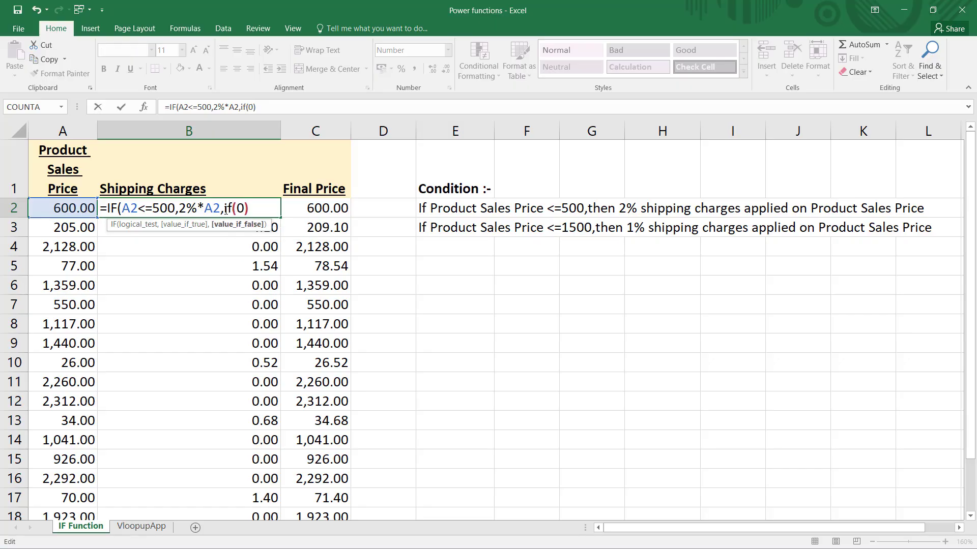
left_click(79, 209)
type("<")
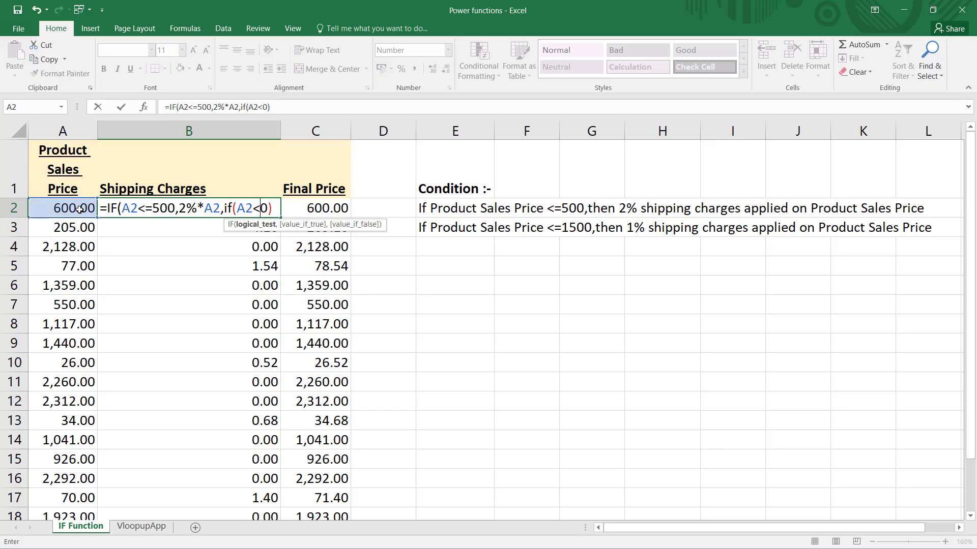
type("=1500")
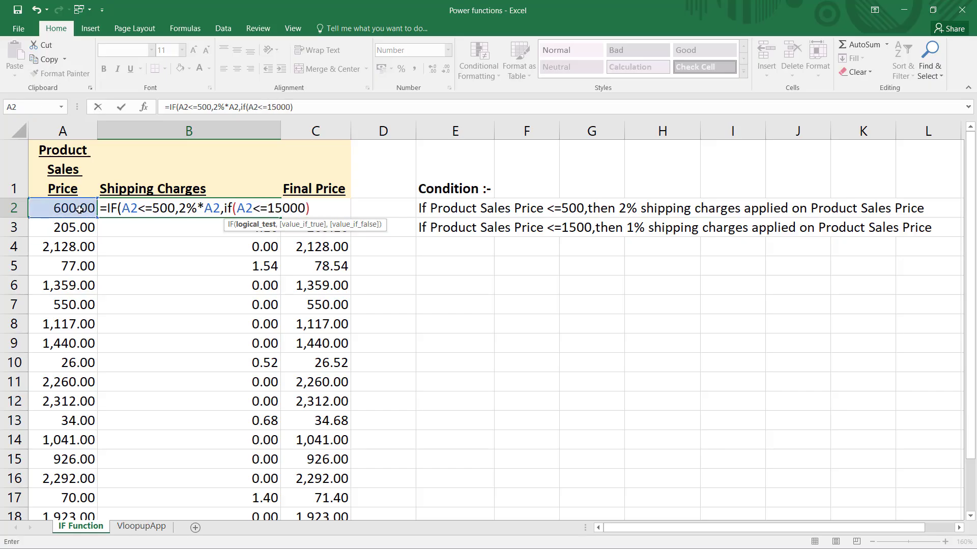
type(",")
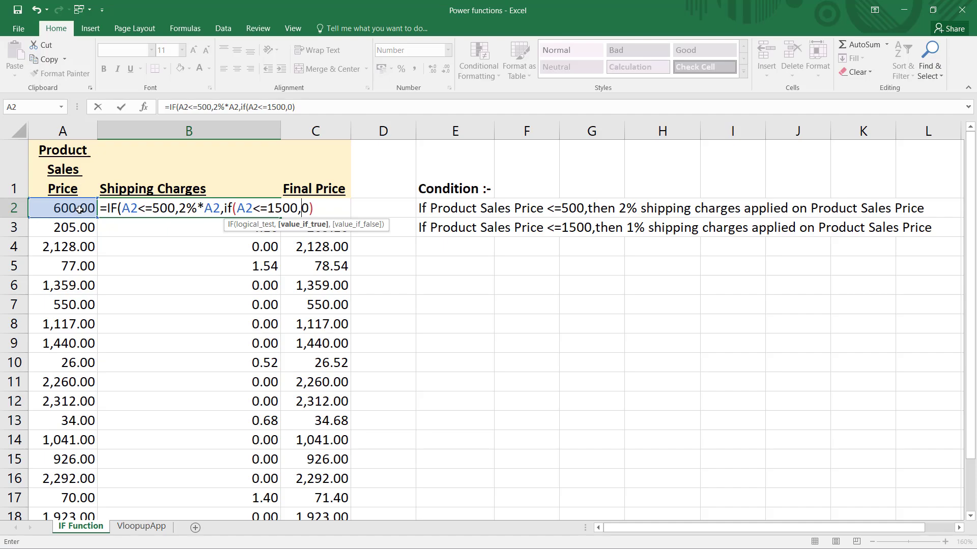
type("1%*")
left_click(74, 213)
type(",")
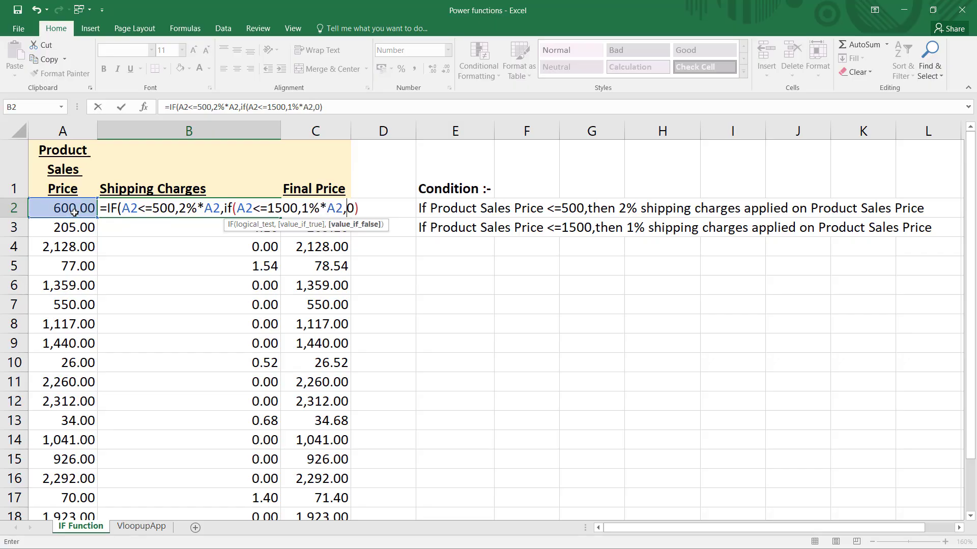
left_click(362, 209)
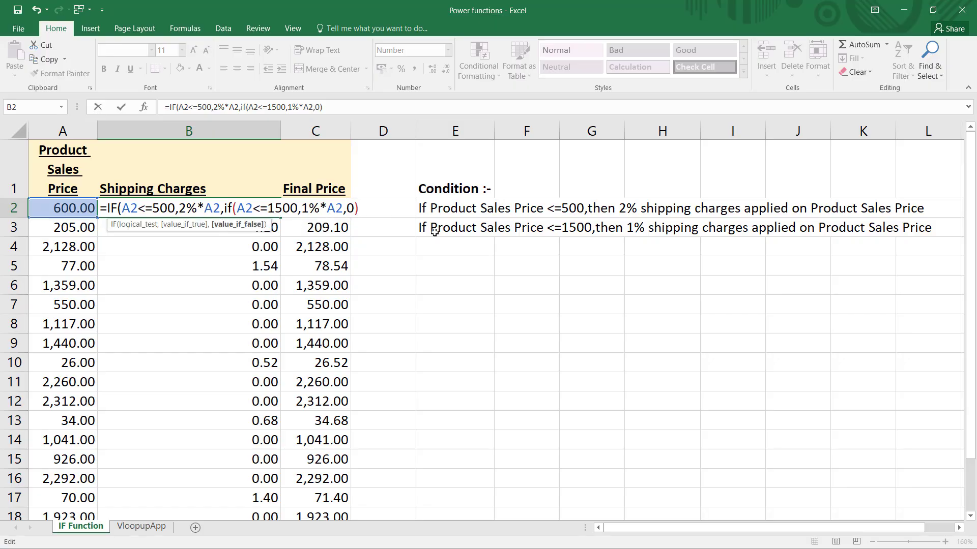
key("Return")
Fill the nested IF formula from B2 down through all product rows of the Shipping Charges column.
left_click(194, 211)
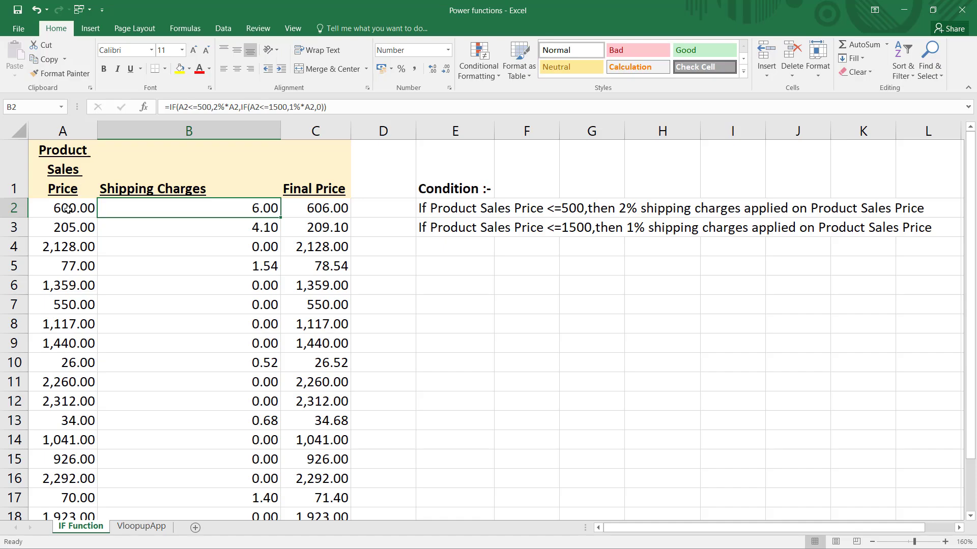
left_click(66, 231)
left_click(177, 215)
left_click_drag(281, 218, 278, 274)
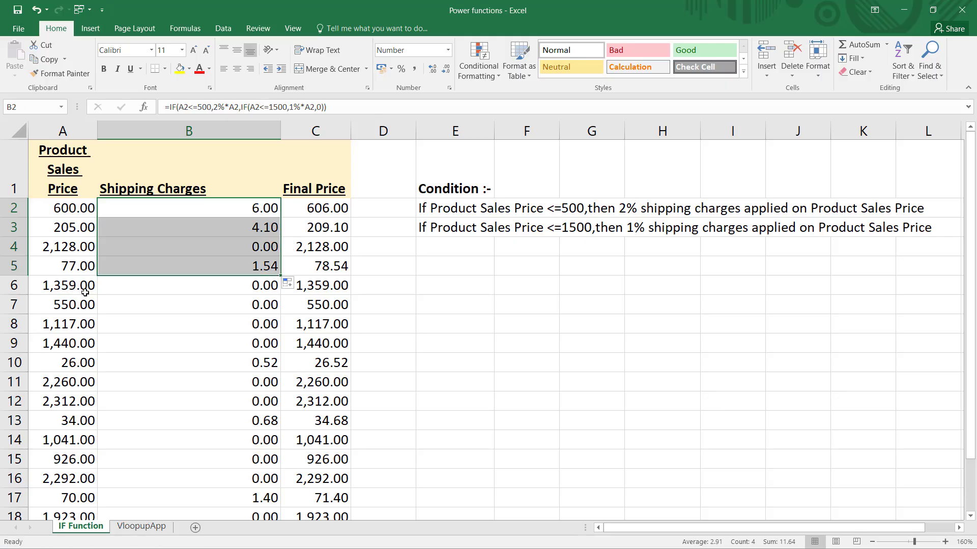
left_click_drag(279, 276, 283, 288)
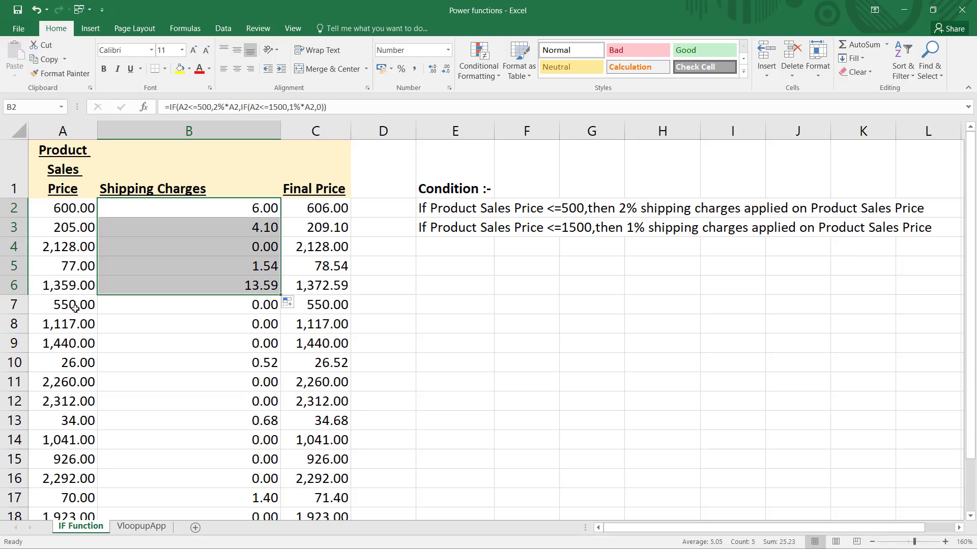
left_click_drag(280, 295, 280, 353)
double_click(280, 353)
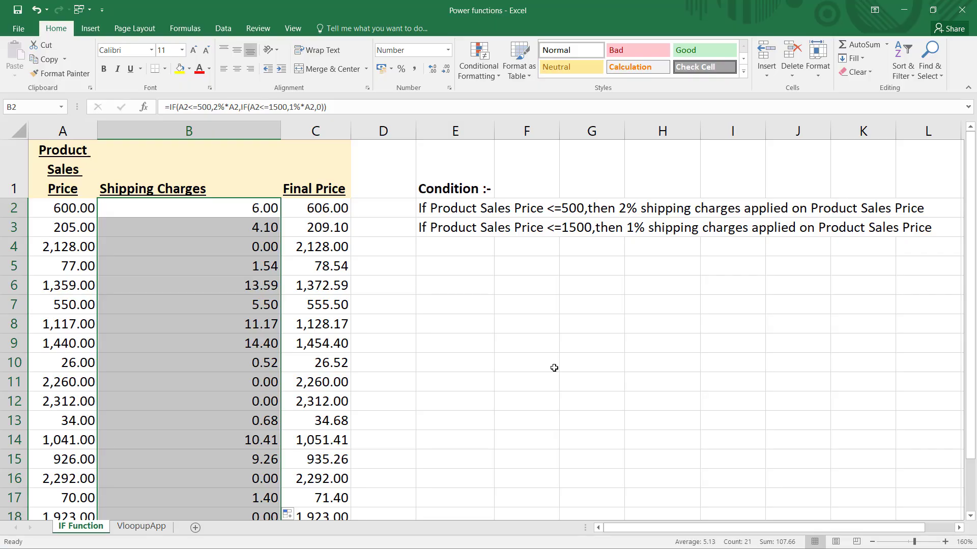
left_click_drag(284, 131, 283, 130)
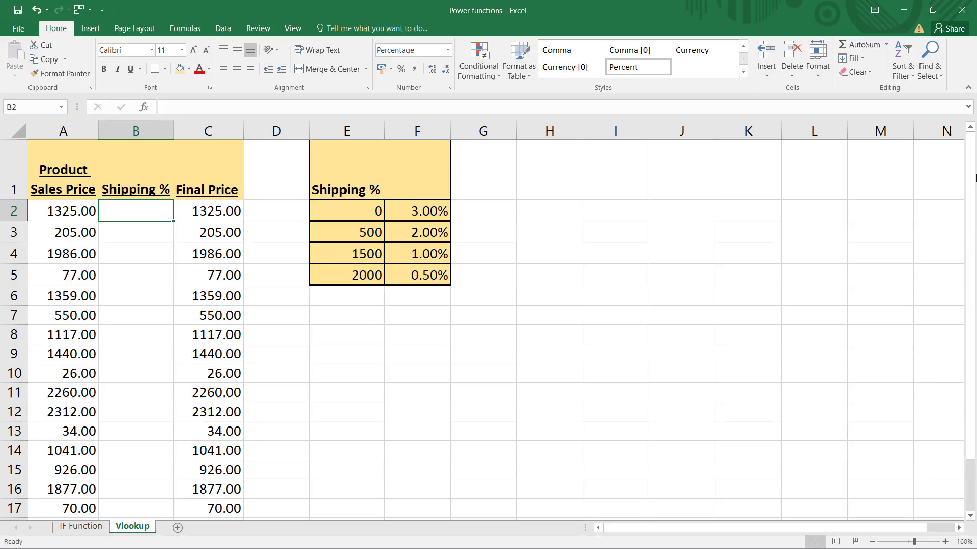
Inspect the product sales prices, the empty Shipping % cell B2 and the Final Price formula in C2.
left_click_drag(59, 212, 73, 261)
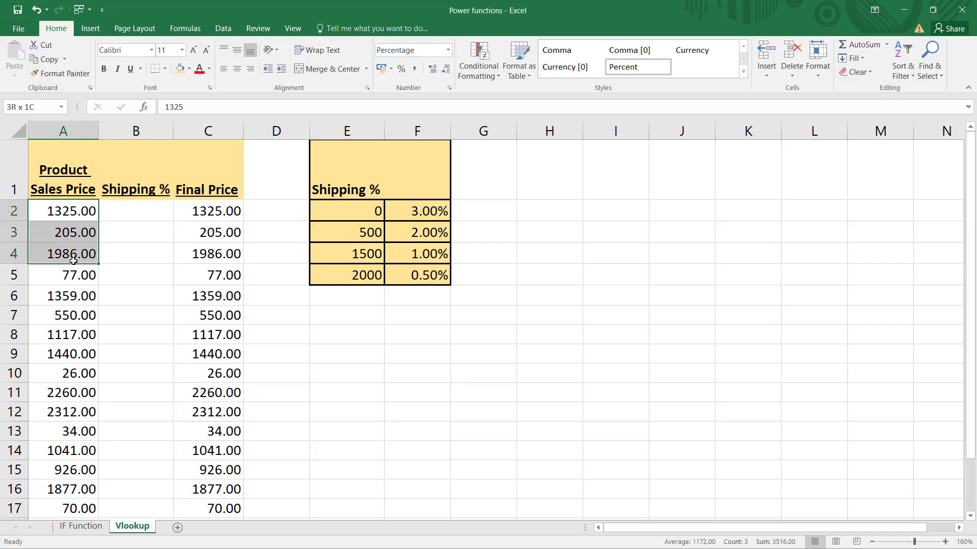
left_click(132, 211)
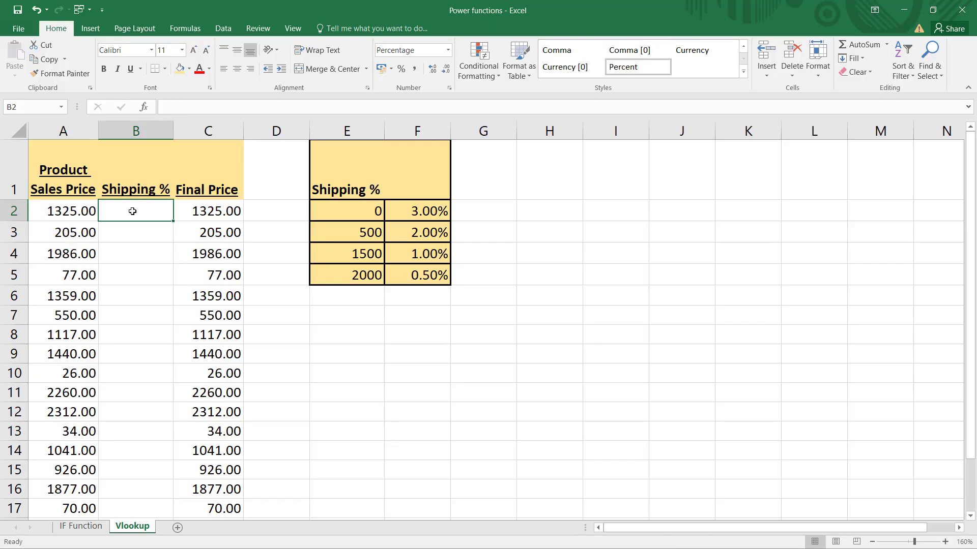
left_click(233, 213)
double_click(234, 214)
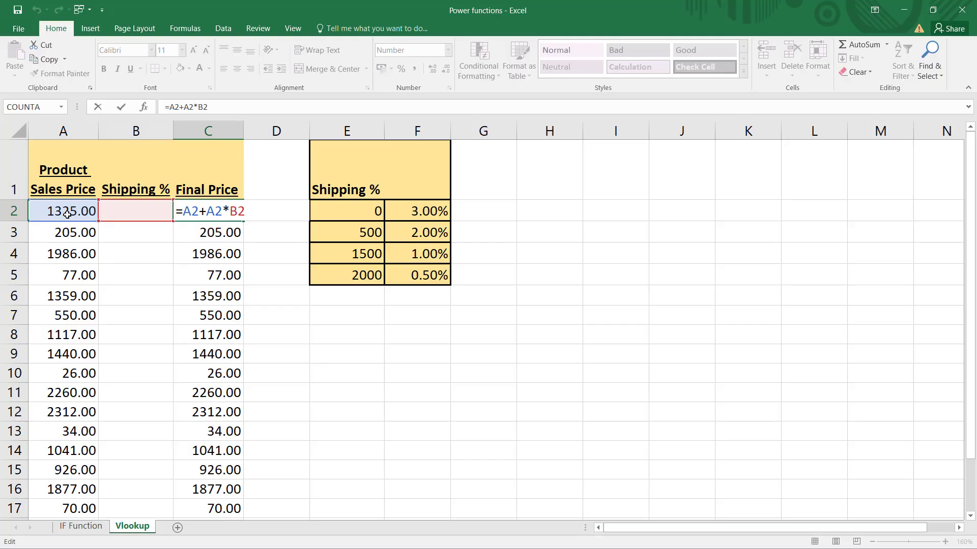
key("Escape")
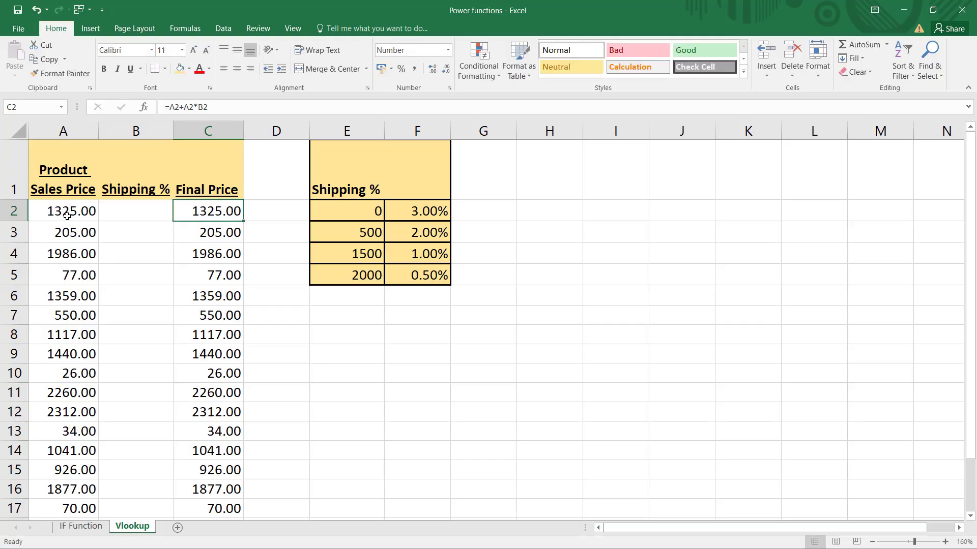
Examine the Shipping % table in E1:F5, comparing the A2 sales price with its thresholds and percentages.
left_click_drag(327, 179, 411, 278)
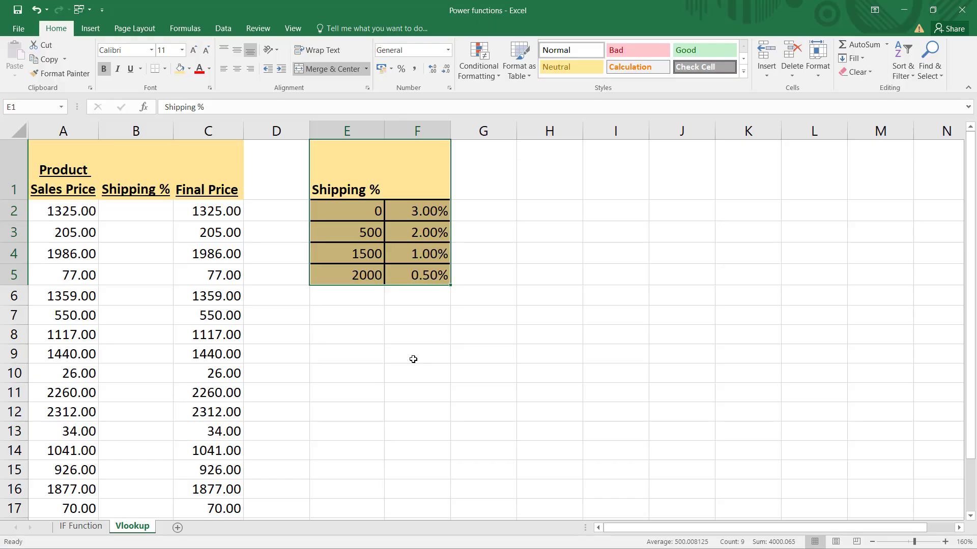
left_click(78, 214)
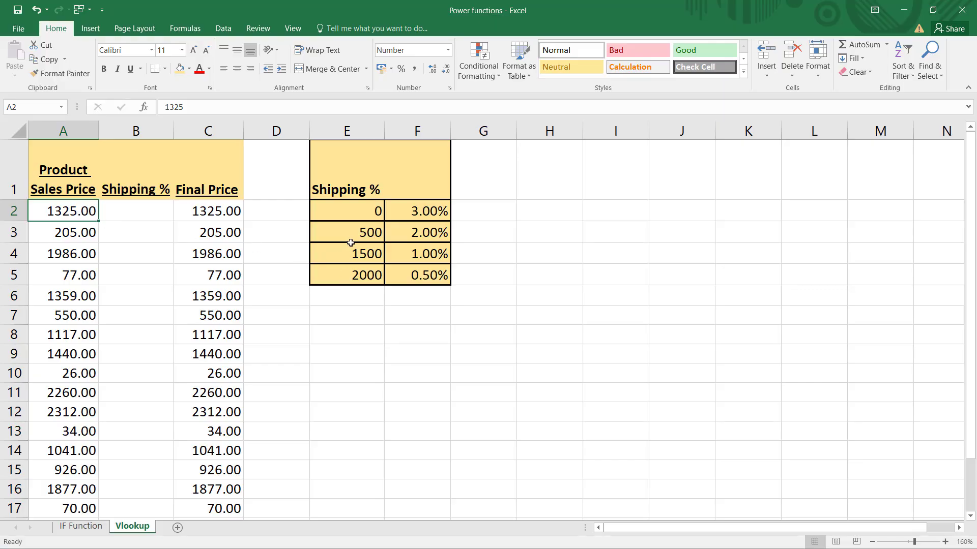
left_click_drag(355, 254, 411, 254)
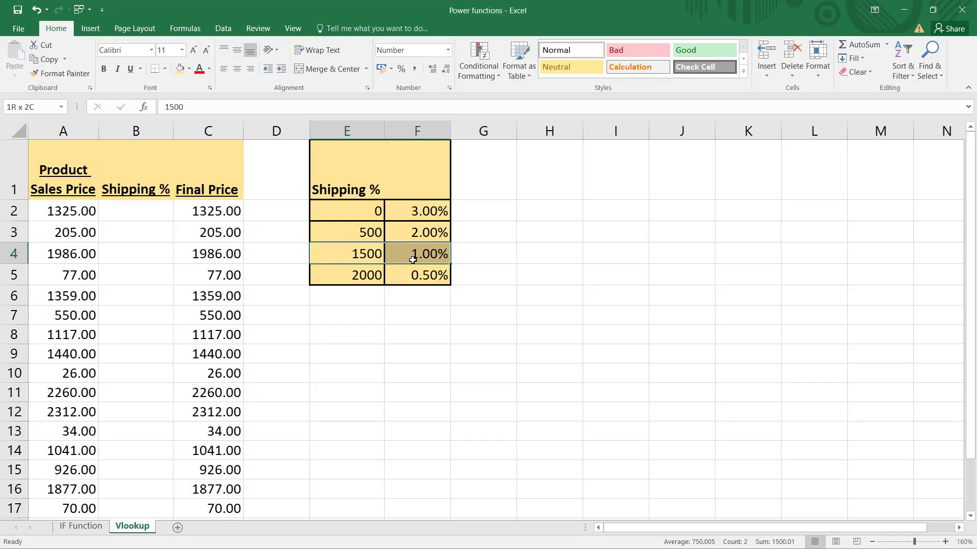
left_click(417, 233)
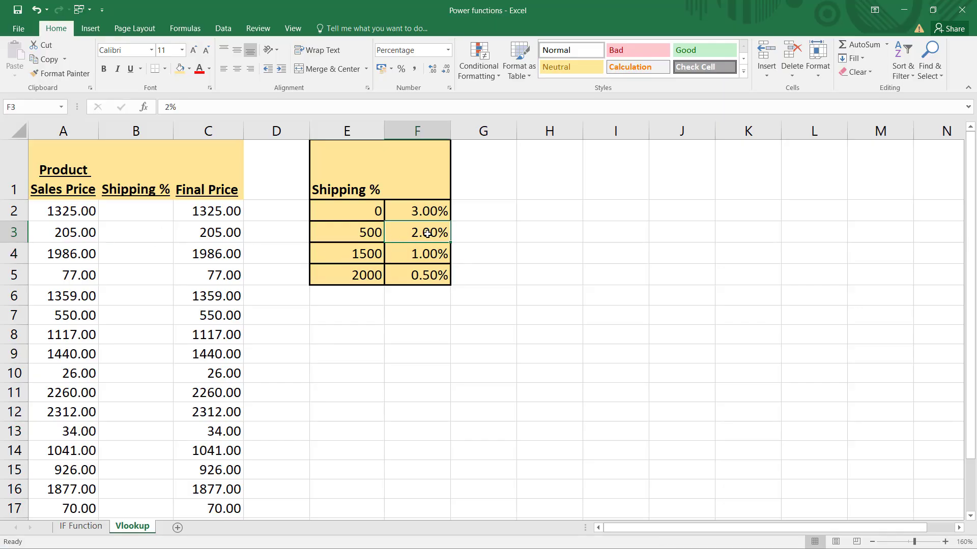
left_click(356, 216)
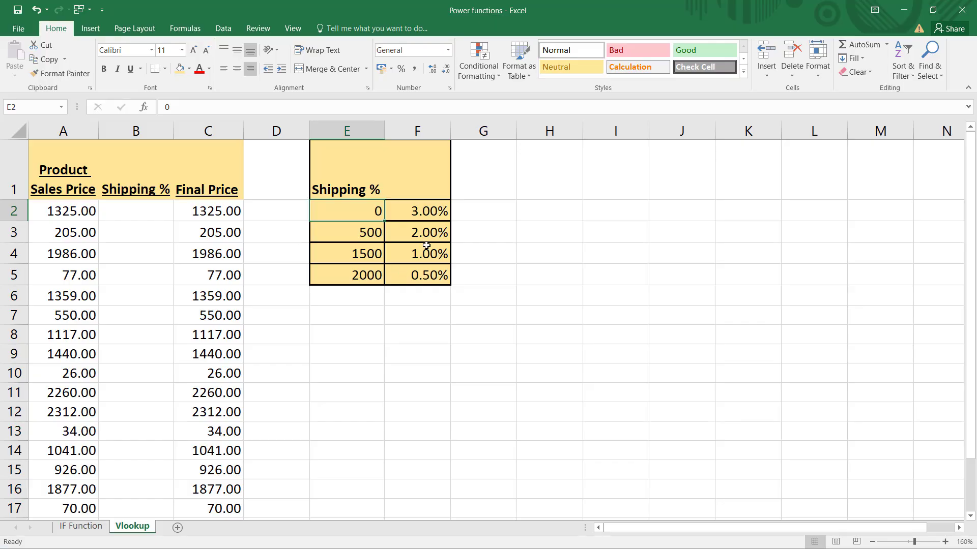
left_click_drag(348, 208, 409, 278)
key("ctrl+c")
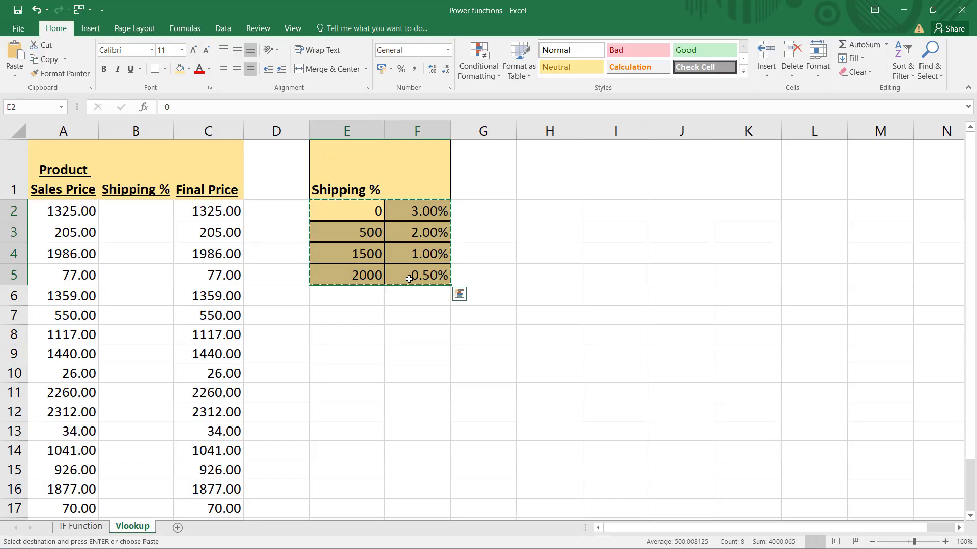
left_click(356, 335)
right_click(355, 336)
mouse_move(397, 145)
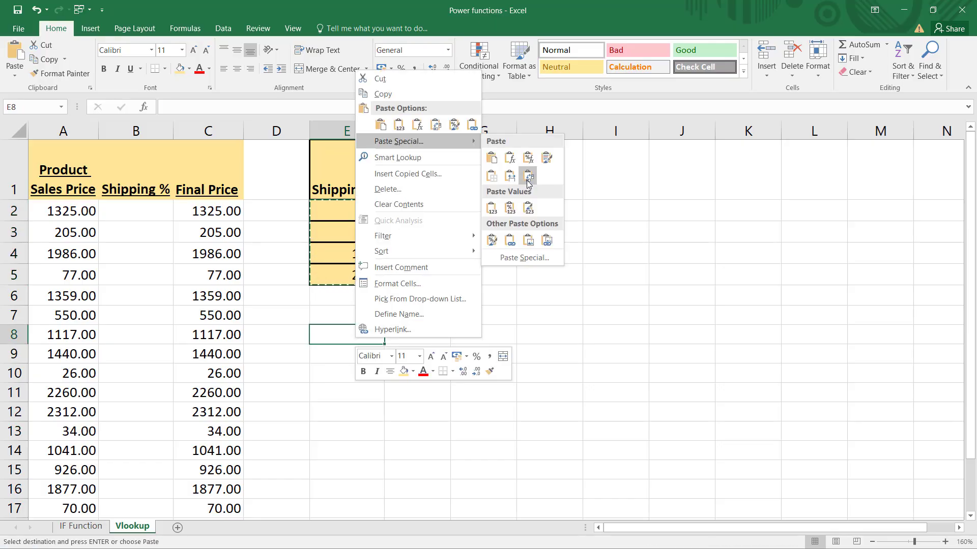
left_click(560, 173)
left_click(484, 398)
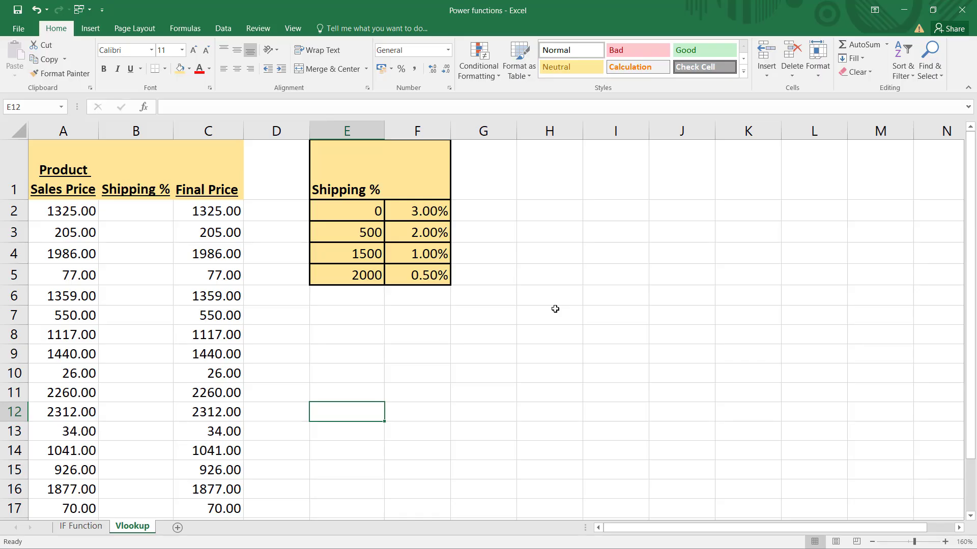
Review the Product Sales Price column as lookup values against the threshold column of the Shipping % table.
left_click(81, 152)
key("ctrl+shift+Down")
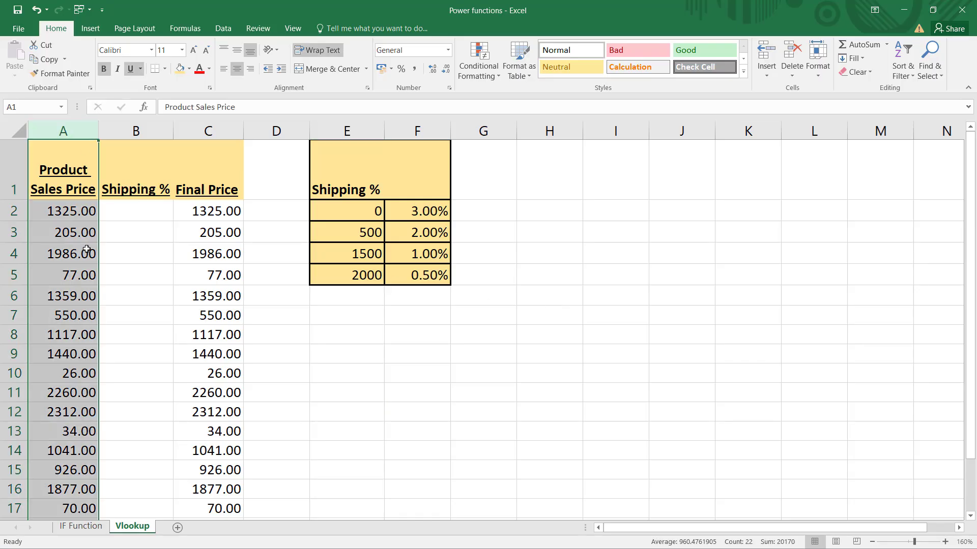
left_click_drag(357, 178, 432, 277)
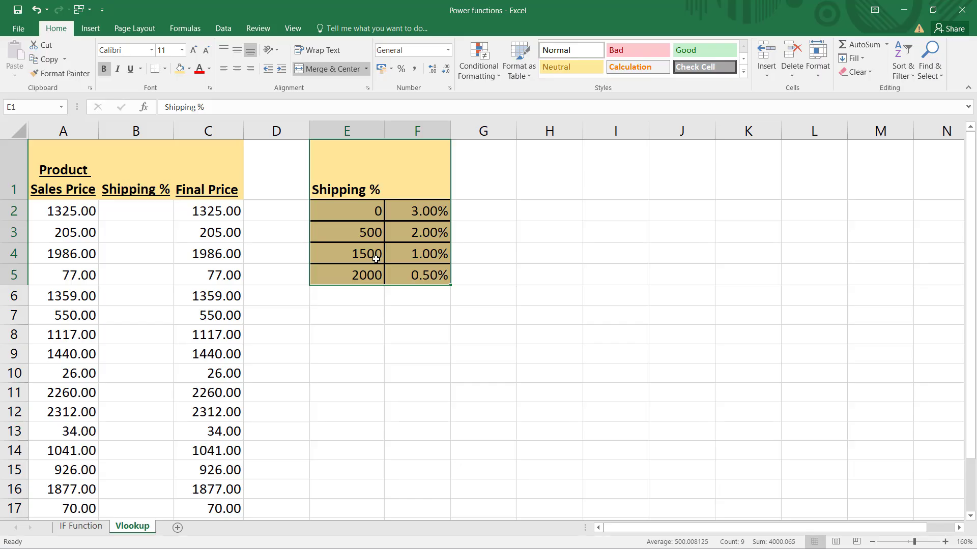
left_click(318, 300)
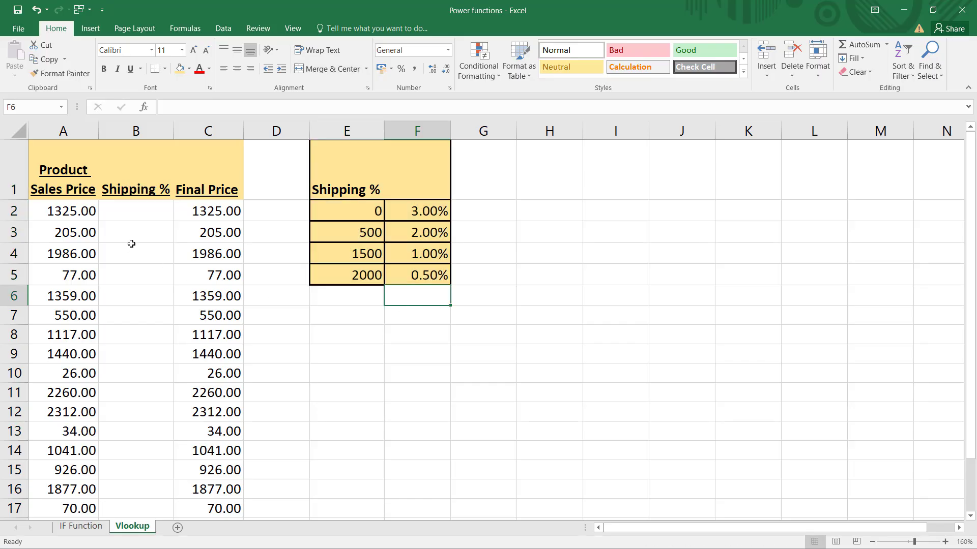
left_click(63, 127)
left_click(334, 214)
left_click_drag(334, 213, 320, 274)
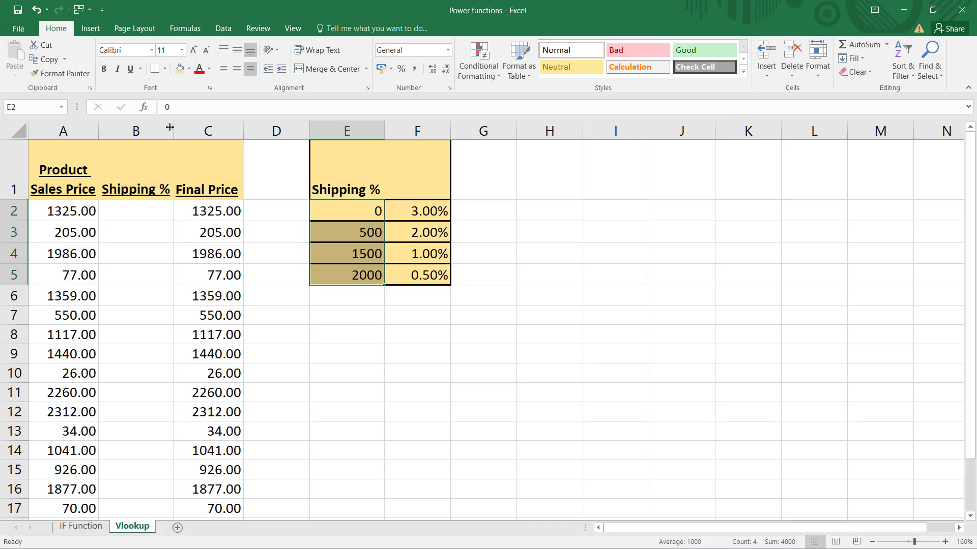
Widen the Shipping % column B and enter =VLOOKUP(A2,E2:F5,2) in B2.
left_click_drag(173, 131, 269, 135)
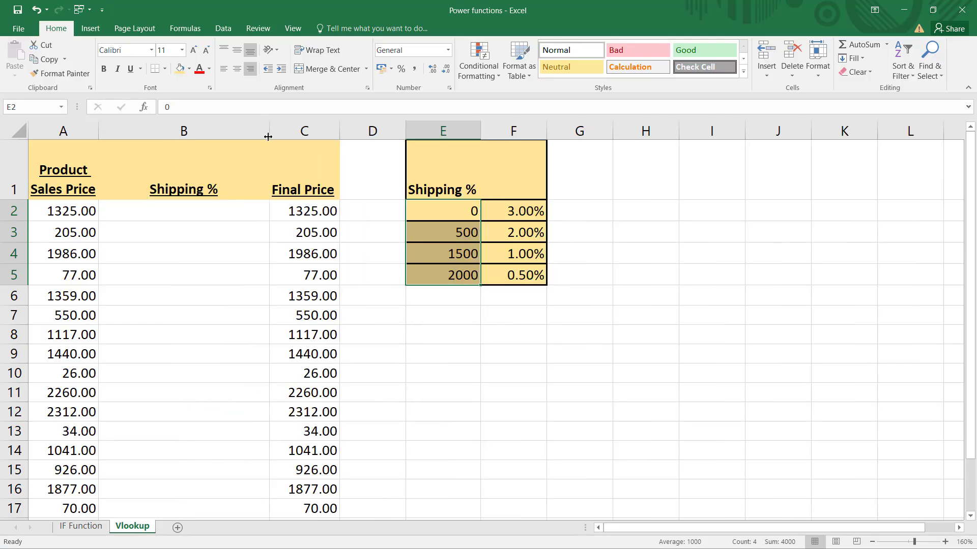
left_click(227, 214)
type("=vlookup(")
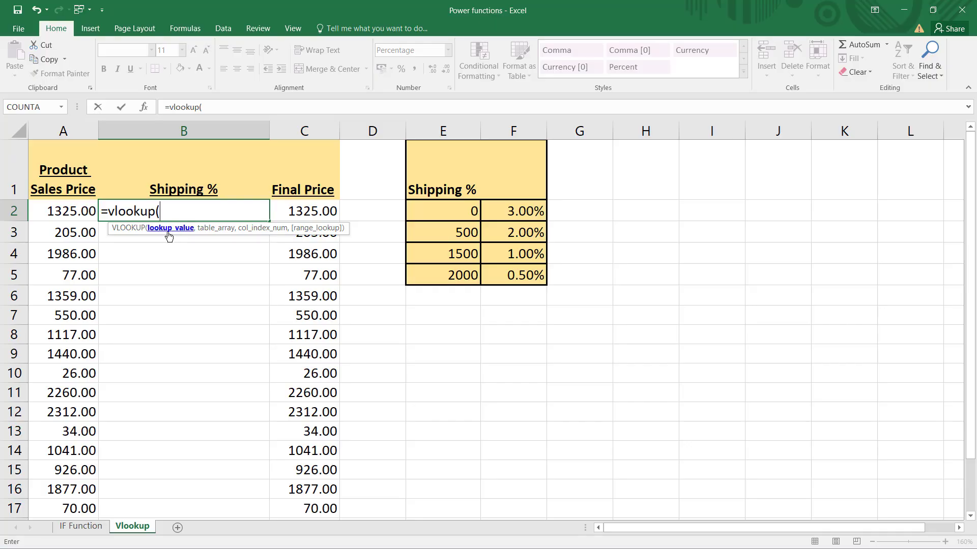
left_click(87, 215)
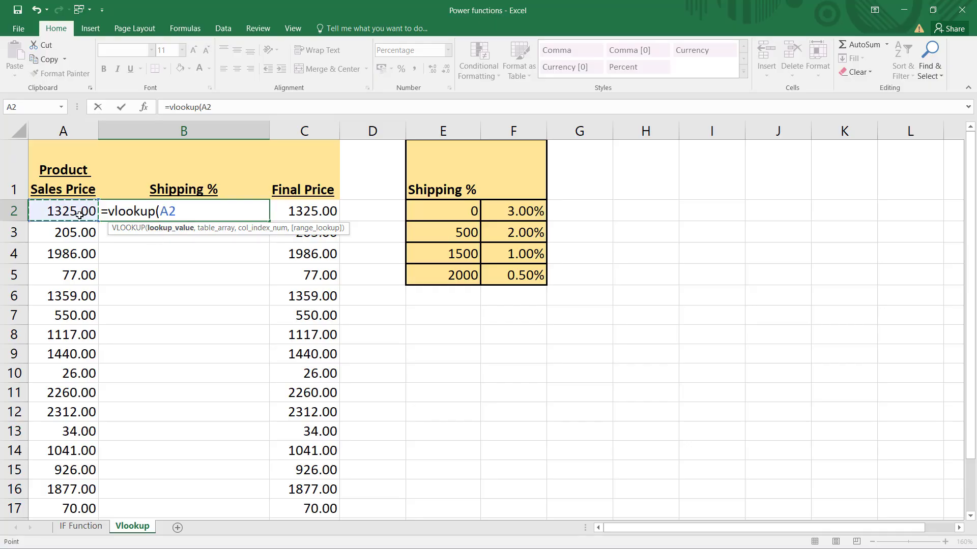
type(",")
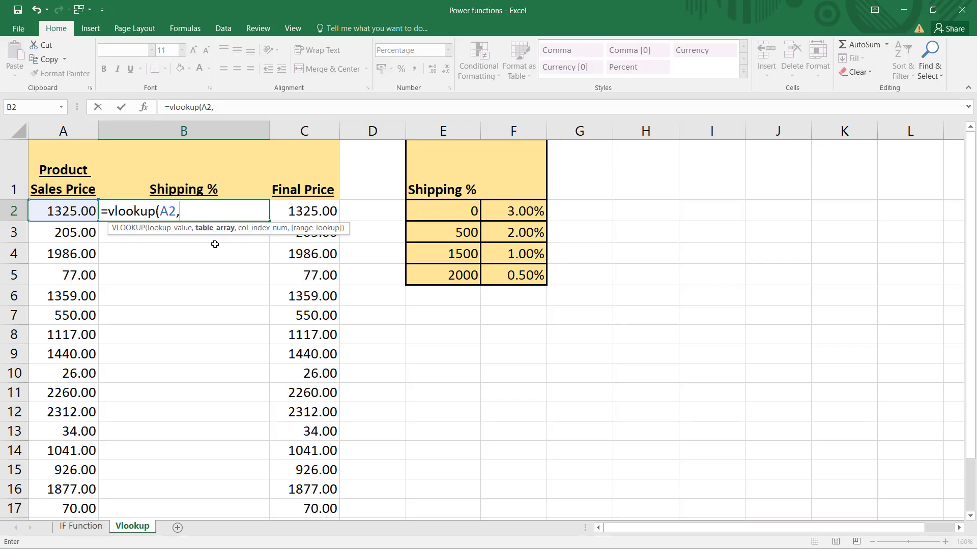
left_click_drag(438, 210, 524, 278)
type(",2")
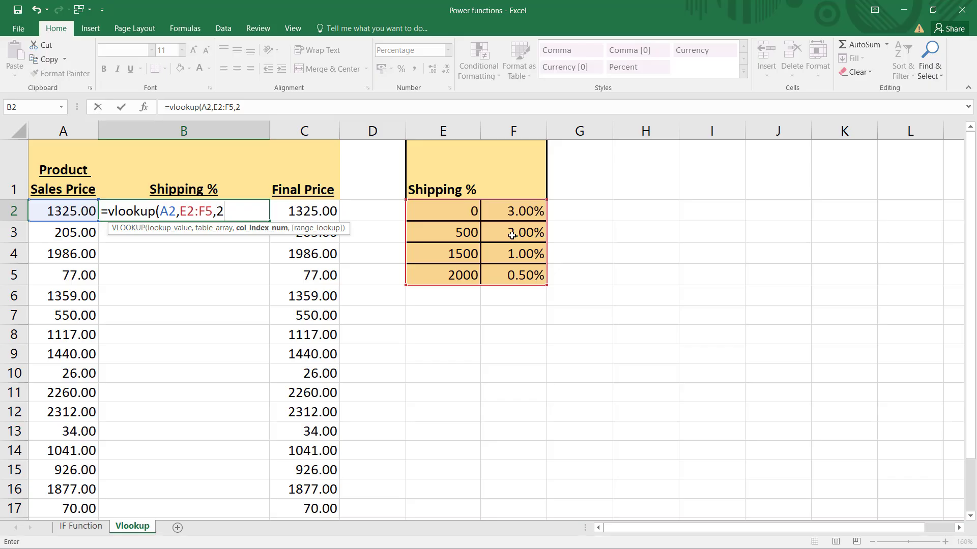
type(")")
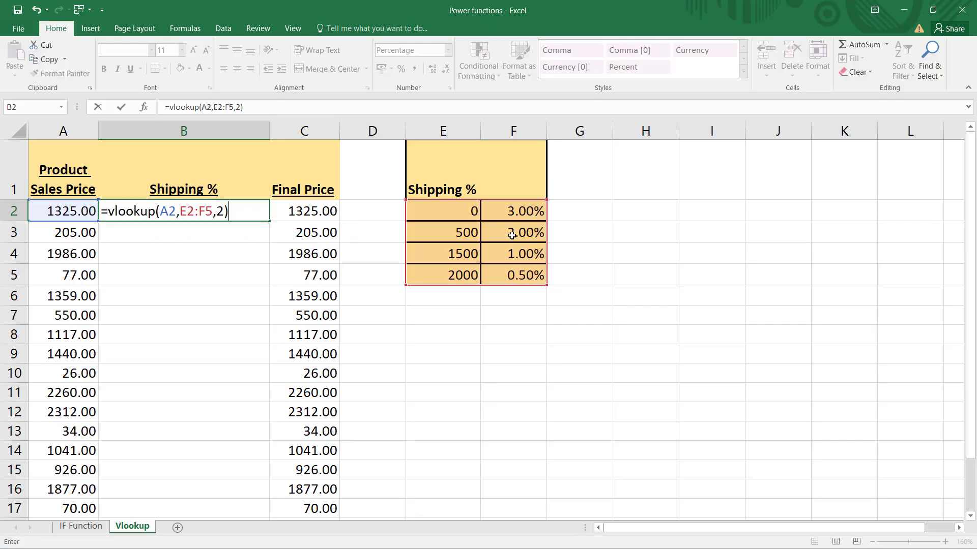
key("ctrl+Return")
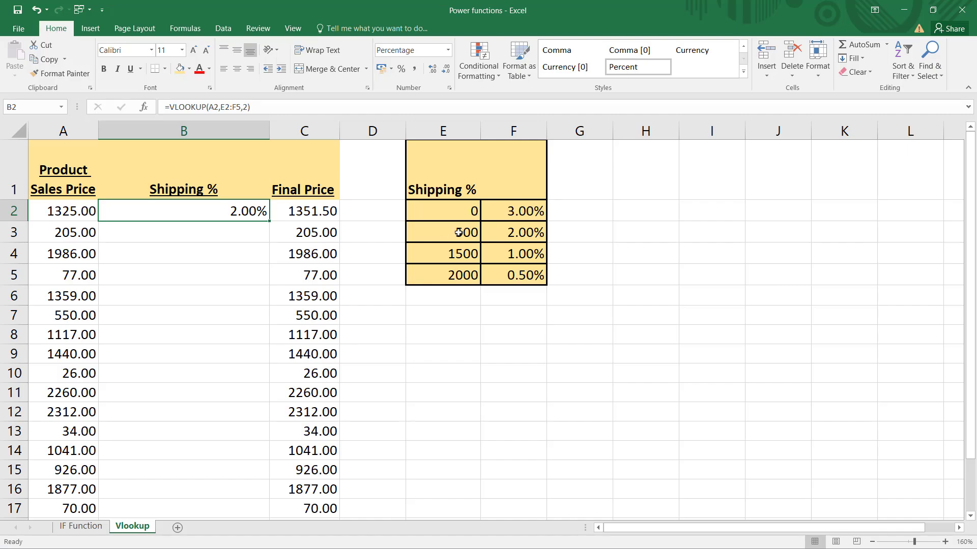
Make the table range in the B2 formula absolute so it reads =VLOOKUP(A2,$E$2:$F$5,2).
double_click(203, 213)
left_click_drag(191, 211, 223, 209)
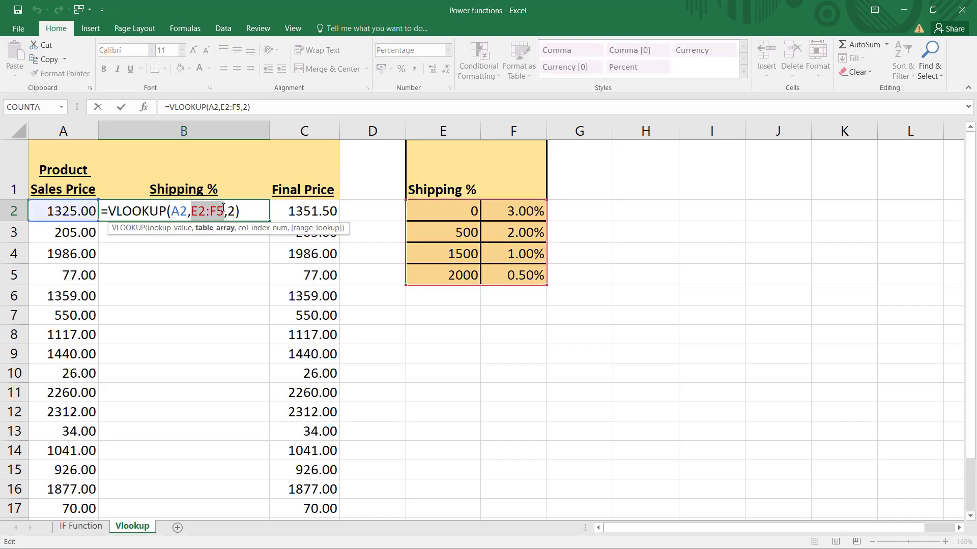
key("F4")
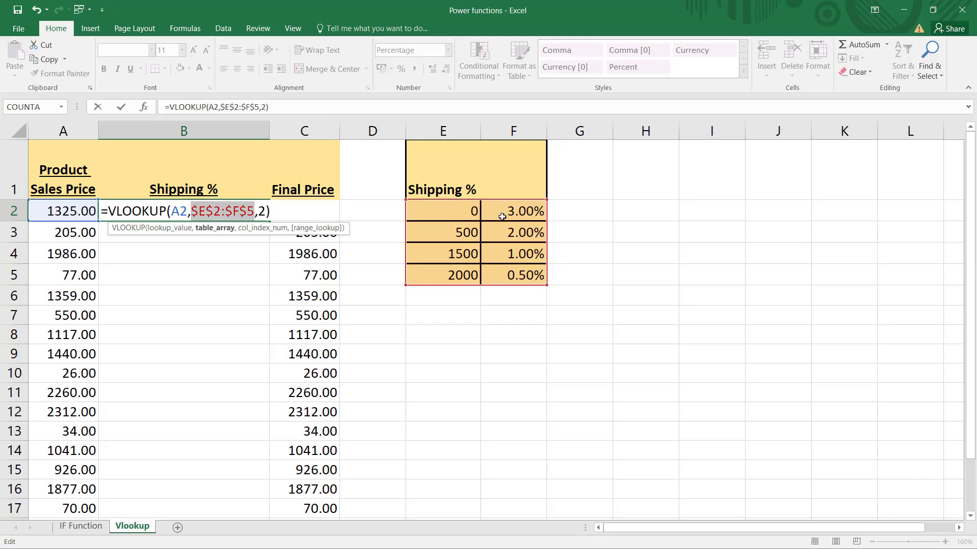
key("Return")
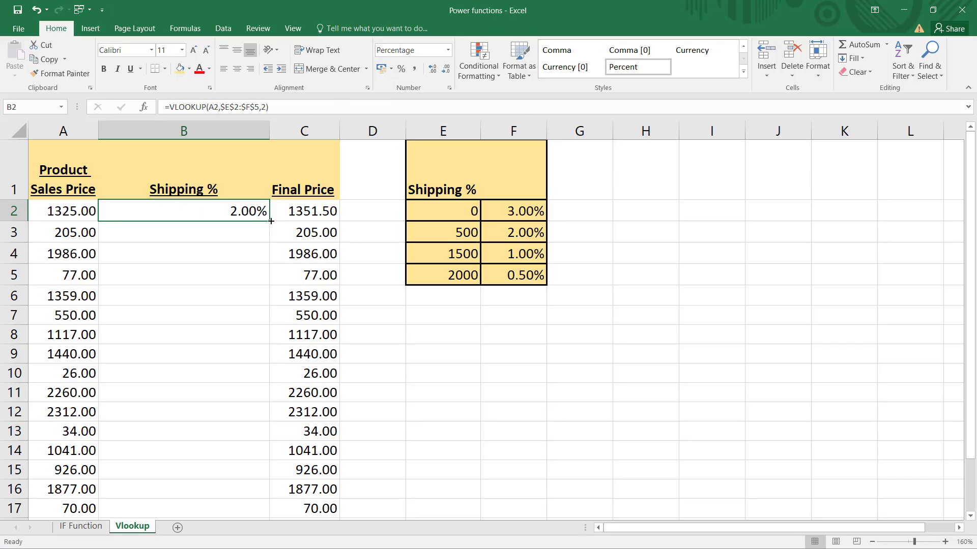
Fill the VLOOKUP formula from B2 down the Shipping % column and check the A11 price against the thresholds.
left_click_drag(271, 222, 271, 240)
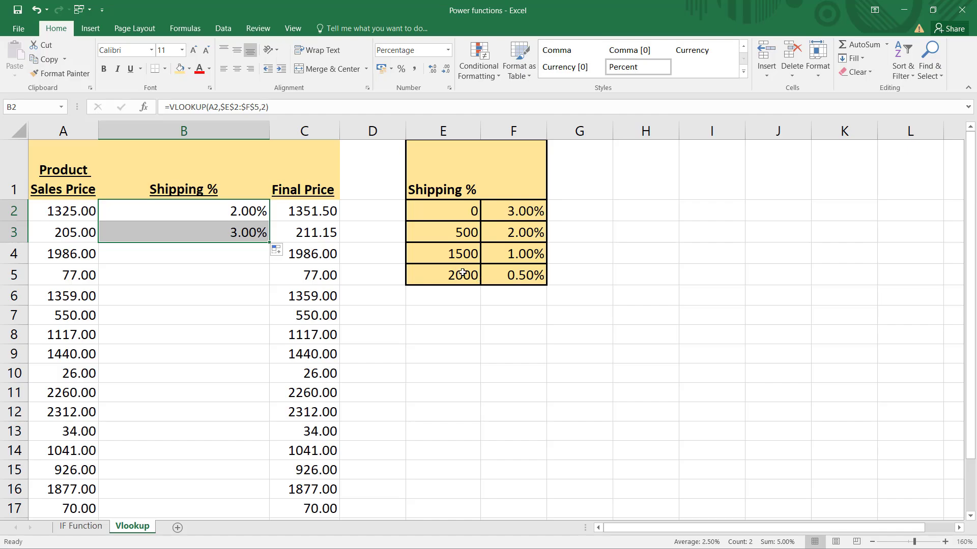
left_click_drag(270, 243, 270, 260)
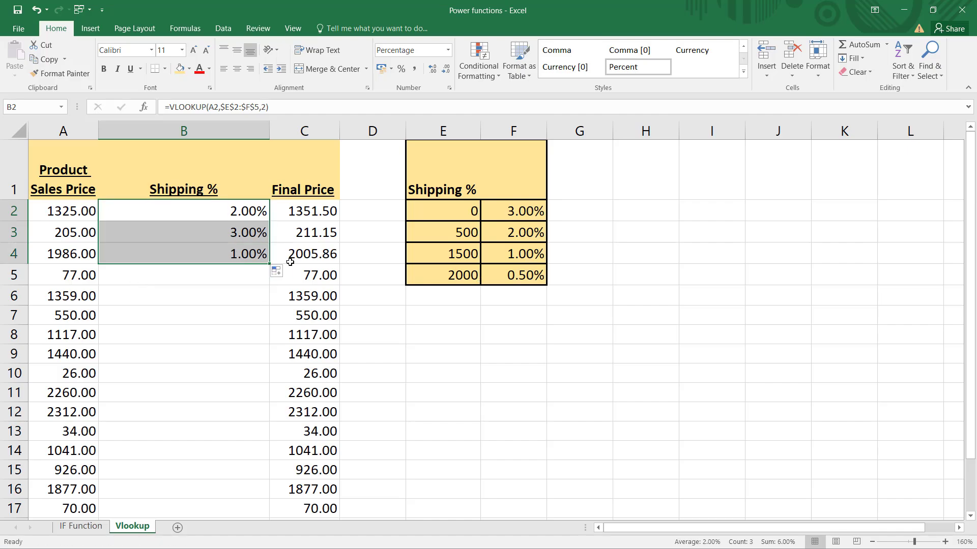
left_click_drag(269, 264, 273, 279)
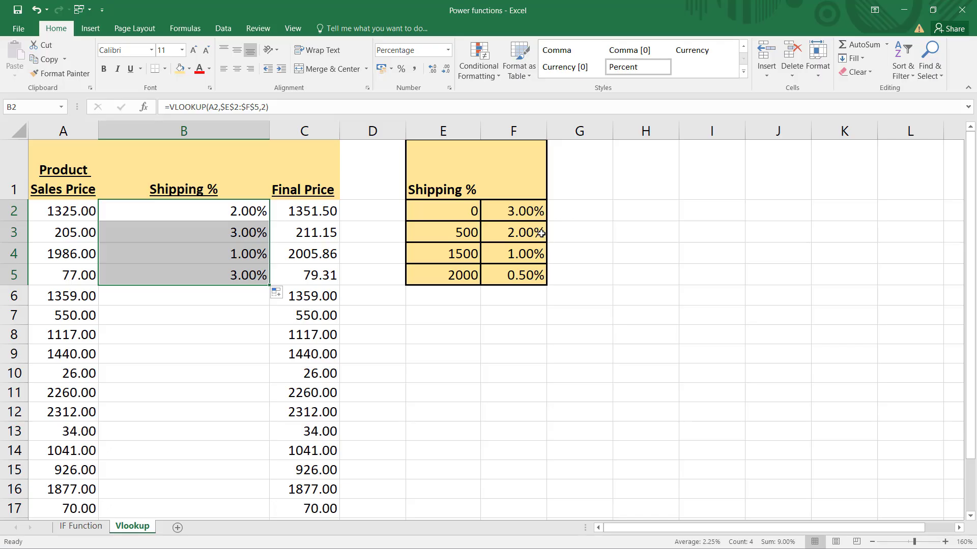
left_click_drag(269, 285, 273, 300)
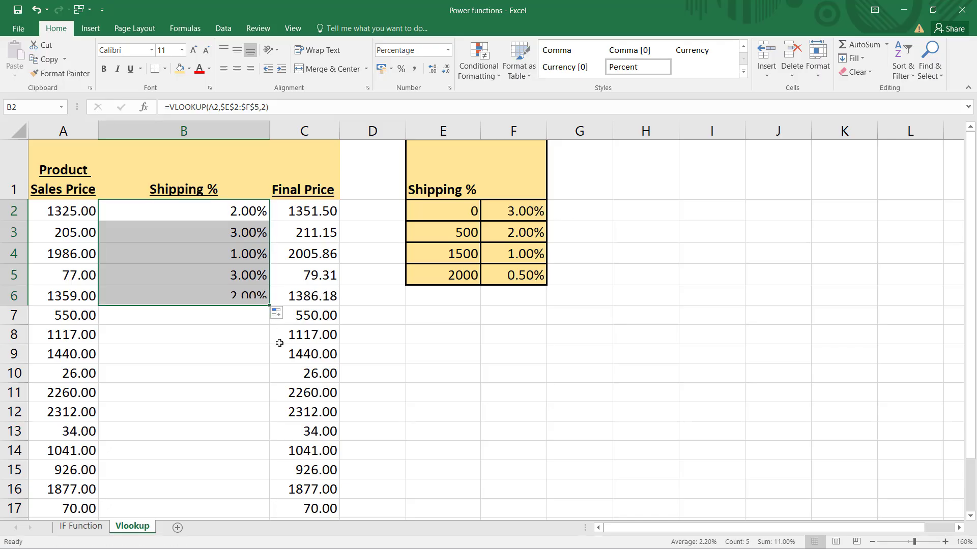
double_click(267, 308)
left_click(76, 399)
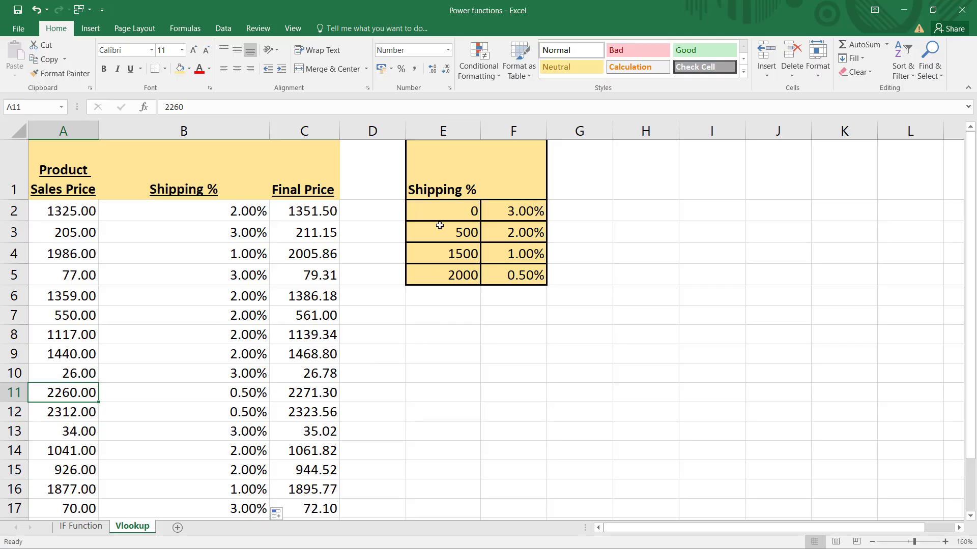
left_click_drag(440, 209, 458, 273)
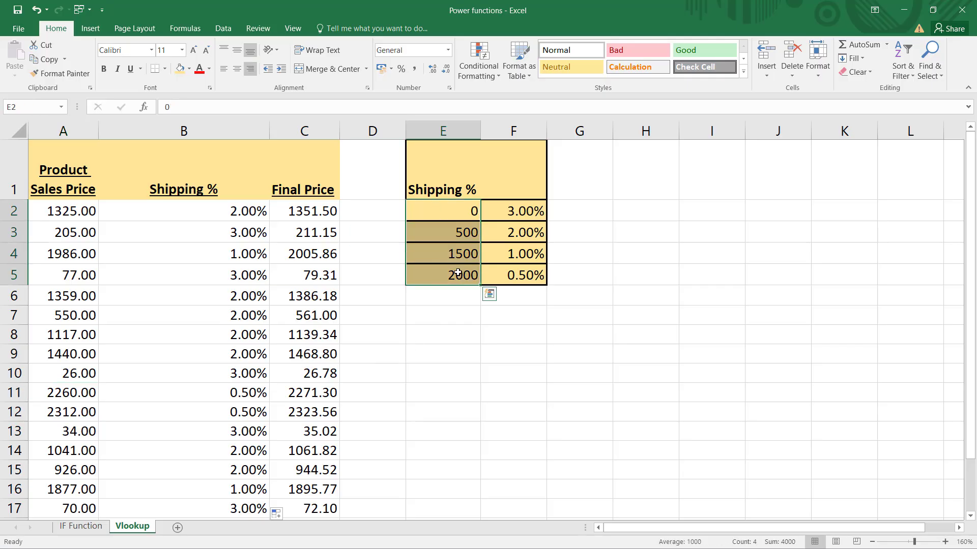
key("ctrl+z")
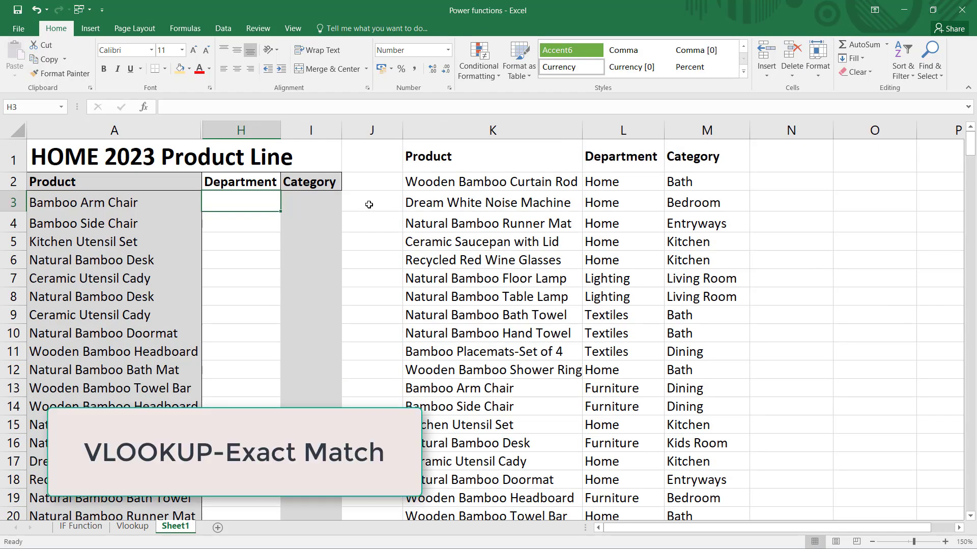
Review the row 3 Product, Department and Category cells against the Product, Department and Category lookup table in columns K to M.
left_click(185, 199)
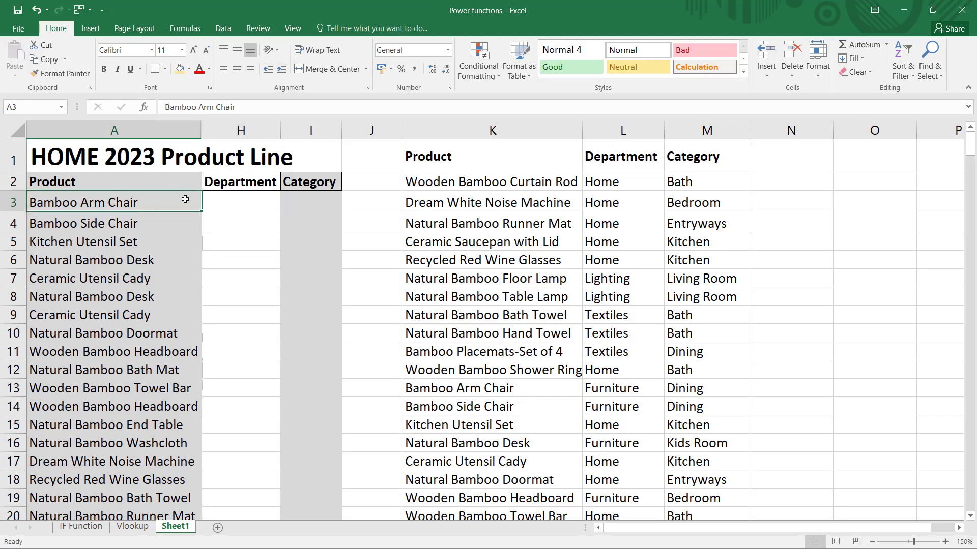
left_click(235, 203)
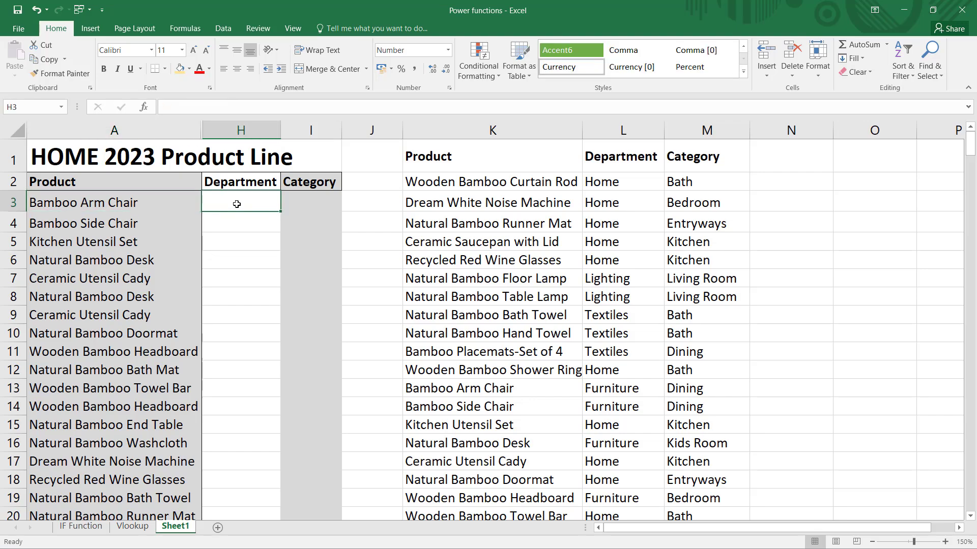
left_click(305, 203)
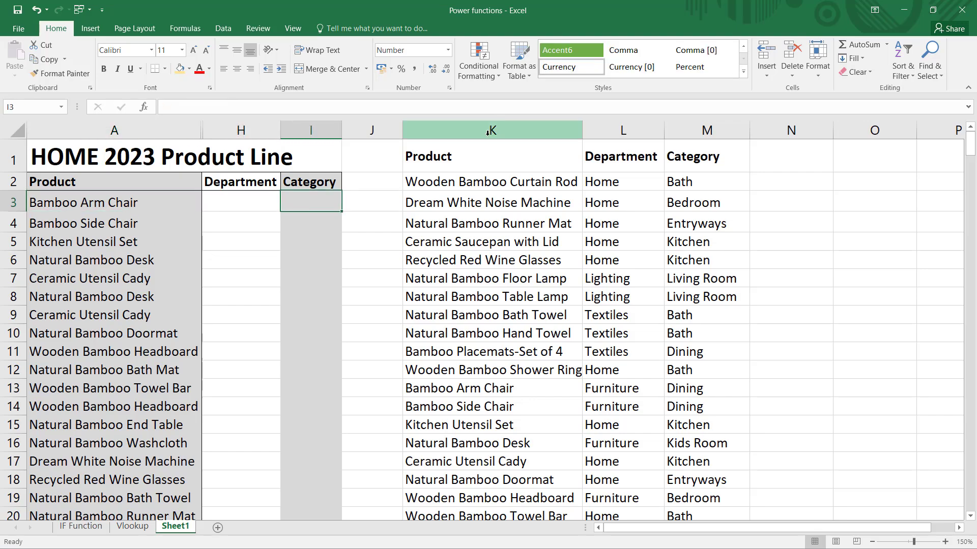
left_click_drag(487, 133, 706, 138)
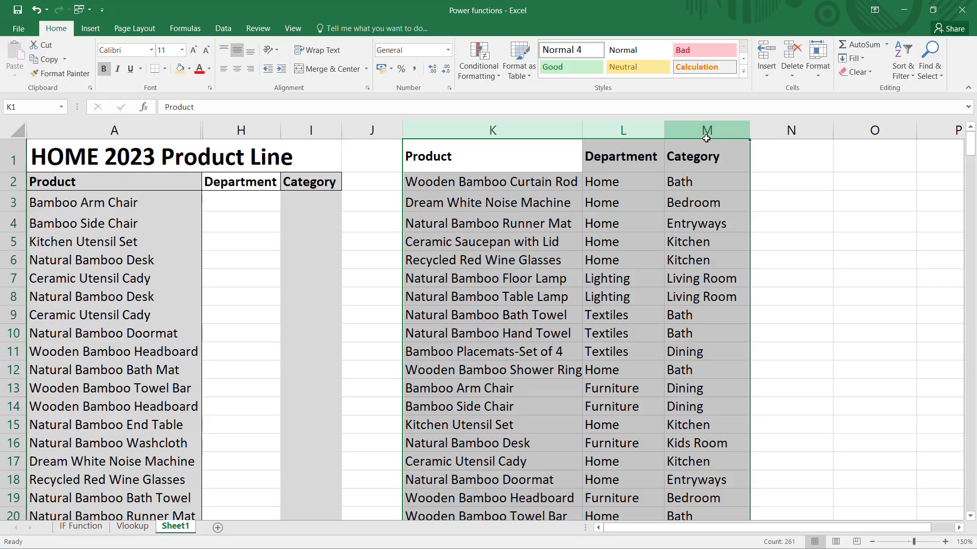
Widen the Department column H and enter the exact-match formula =VLOOKUP(A3,K:L,2,FALSE) in H3.
left_click(255, 202)
left_click_drag(279, 127, 391, 142)
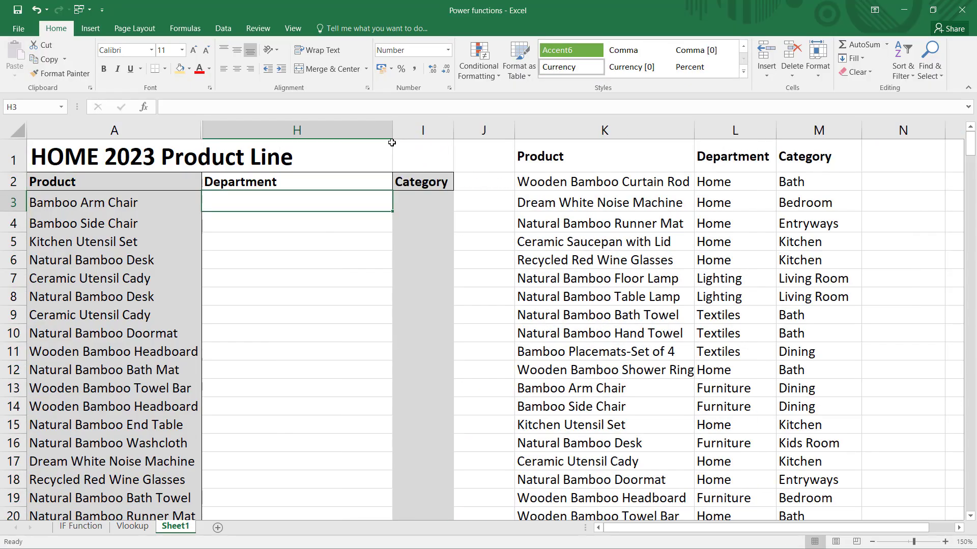
type("=vlookup(")
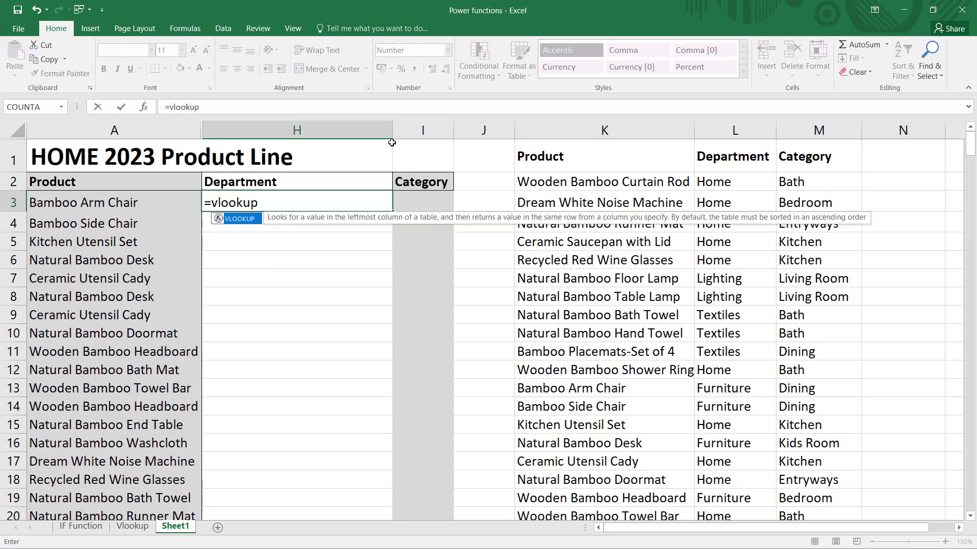
left_click(139, 204)
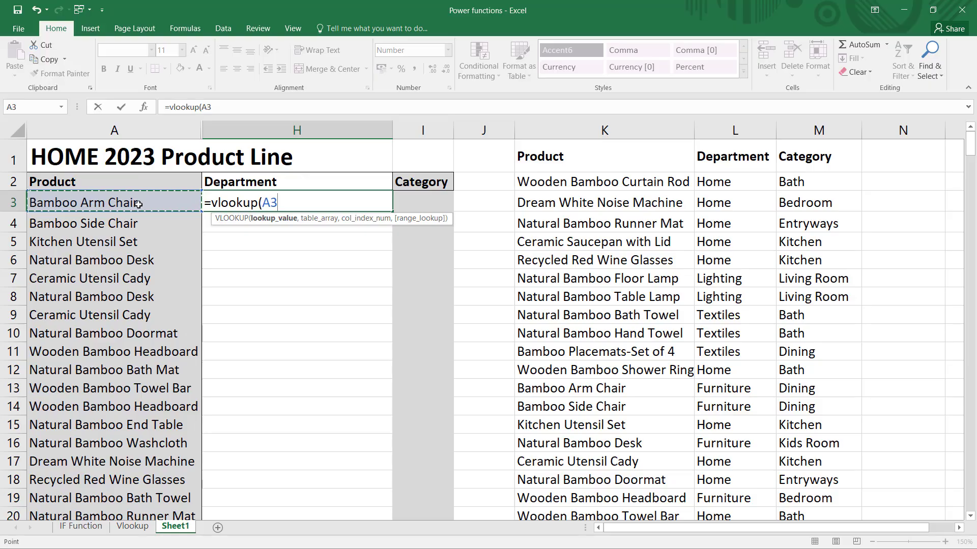
type(",")
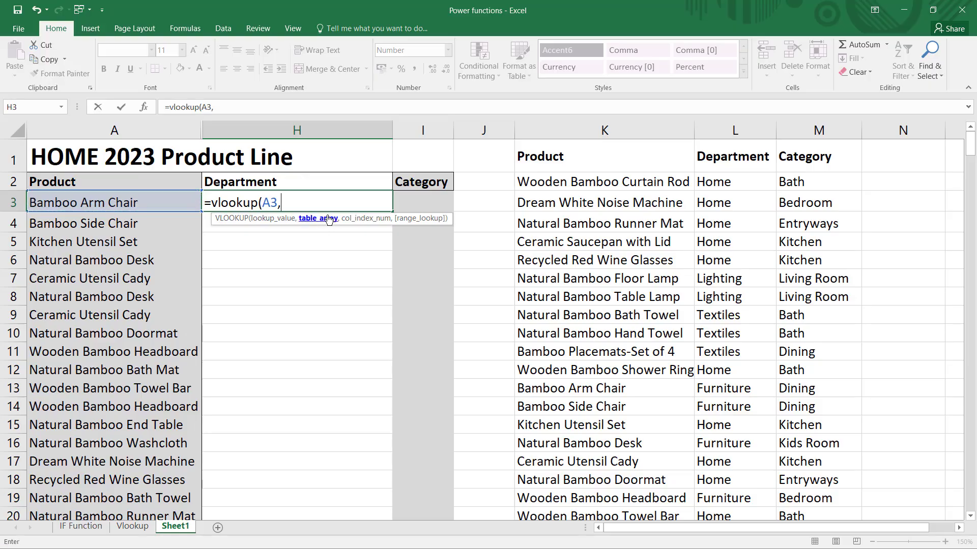
left_click_drag(559, 133, 617, 136)
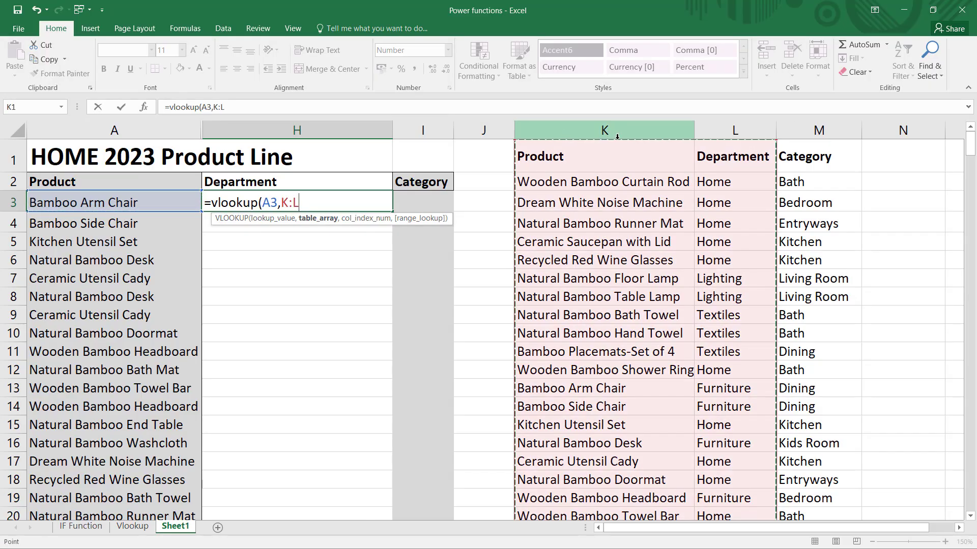
type(",")
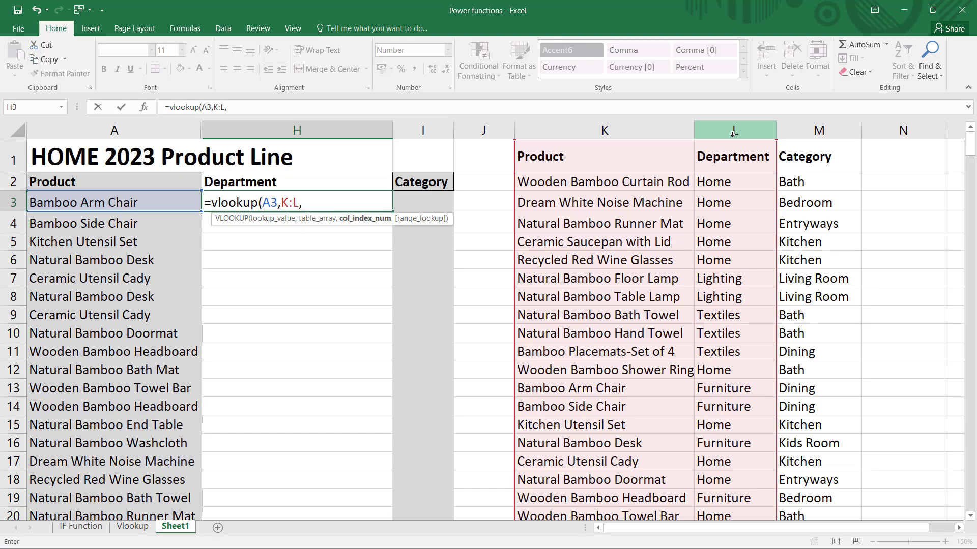
type("2,")
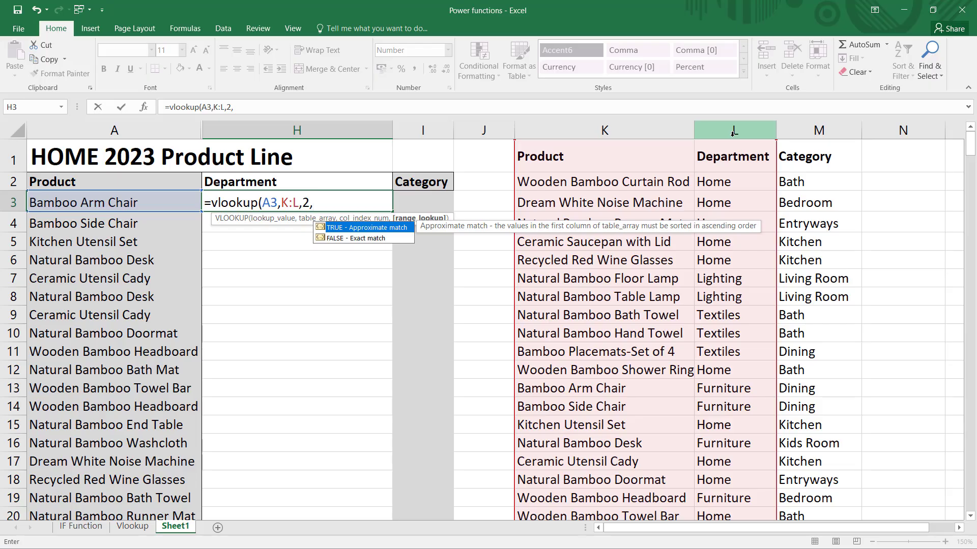
double_click(362, 239)
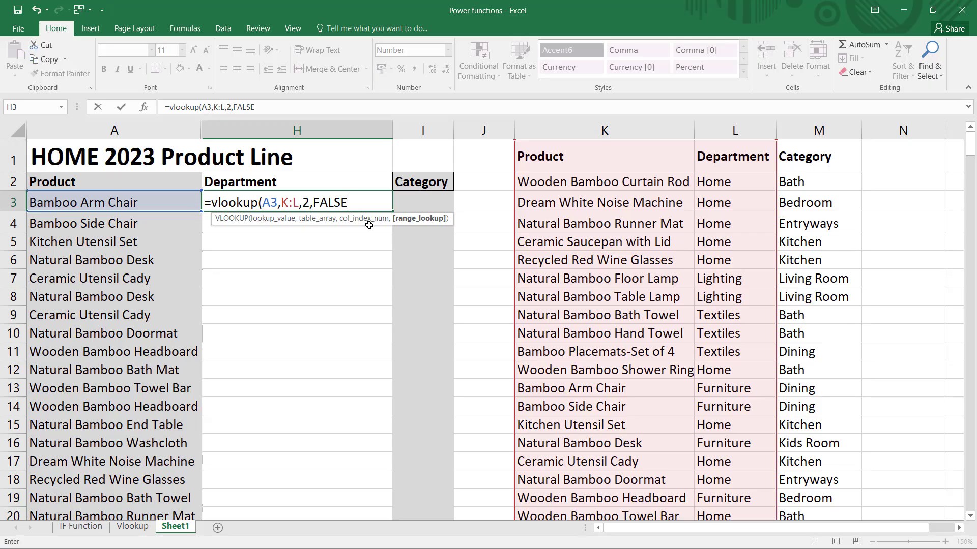
key("ctrl+Return")
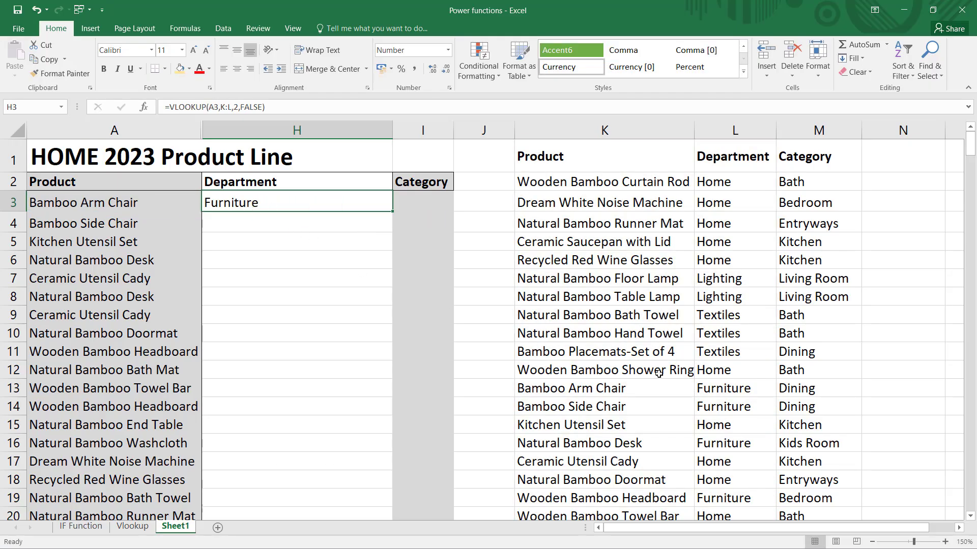
Fill the VLOOKUP formula from H3 down the Department column and fit column H's width to its contents.
left_click_drag(568, 391, 732, 389)
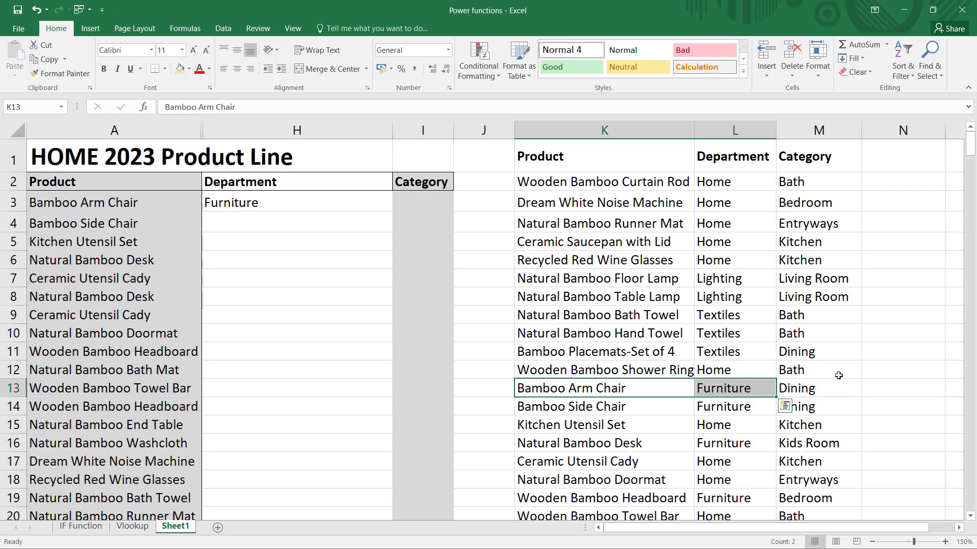
left_click(339, 208)
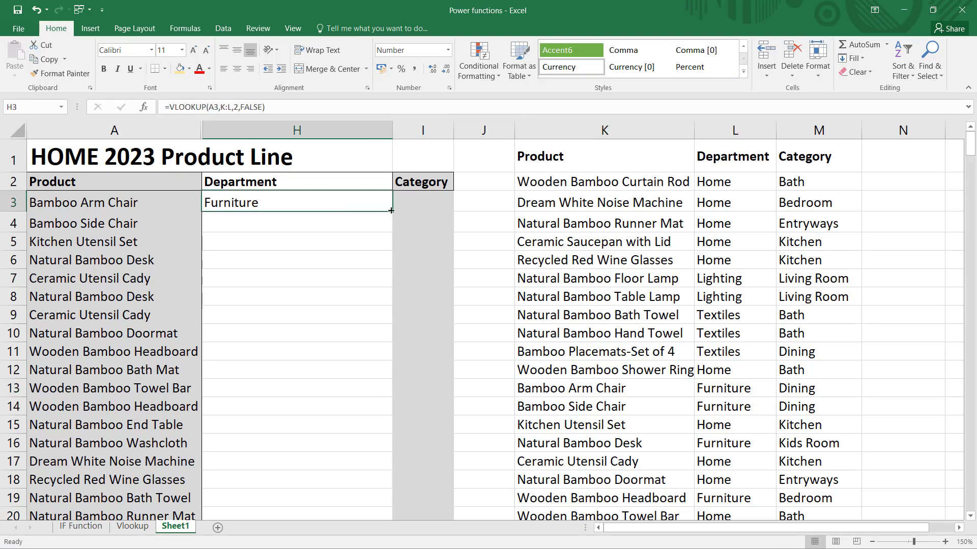
key("ctrl+shift+Down")
key("ctrl+d")
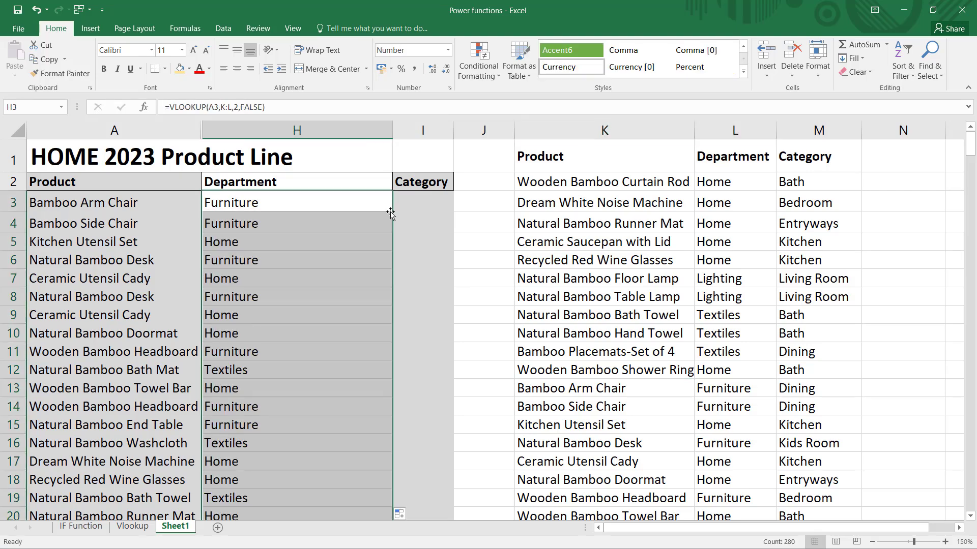
double_click(392, 132)
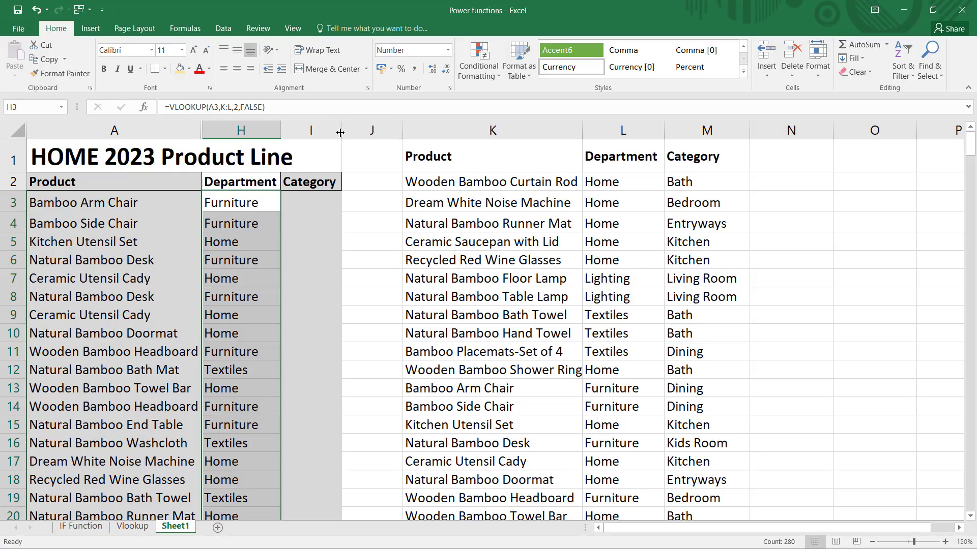
Widen the Category column I and enter the exact-match formula =VLOOKUP(A3,K:M,3,0) in I3.
left_click_drag(341, 132, 540, 132)
left_click(359, 205)
type("=vlookup(")
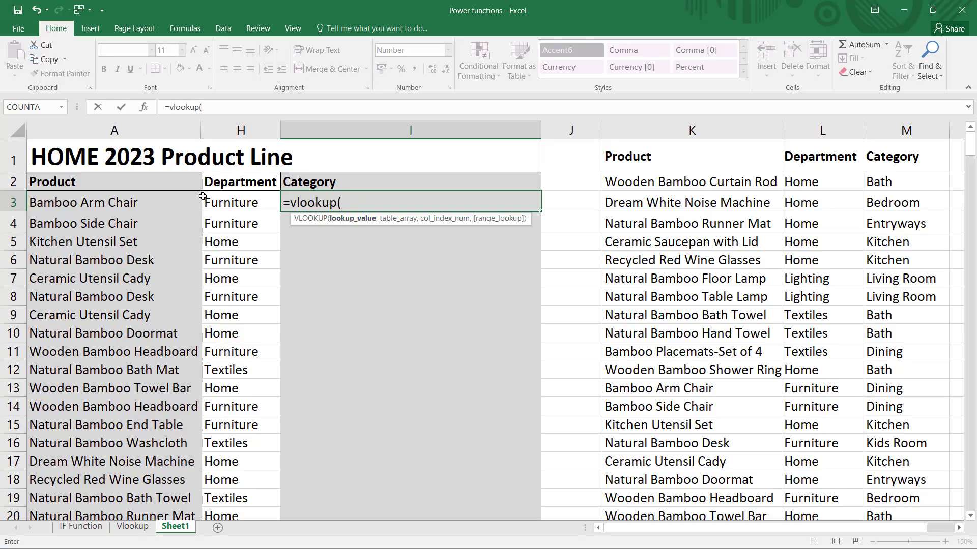
left_click(136, 205)
type(",")
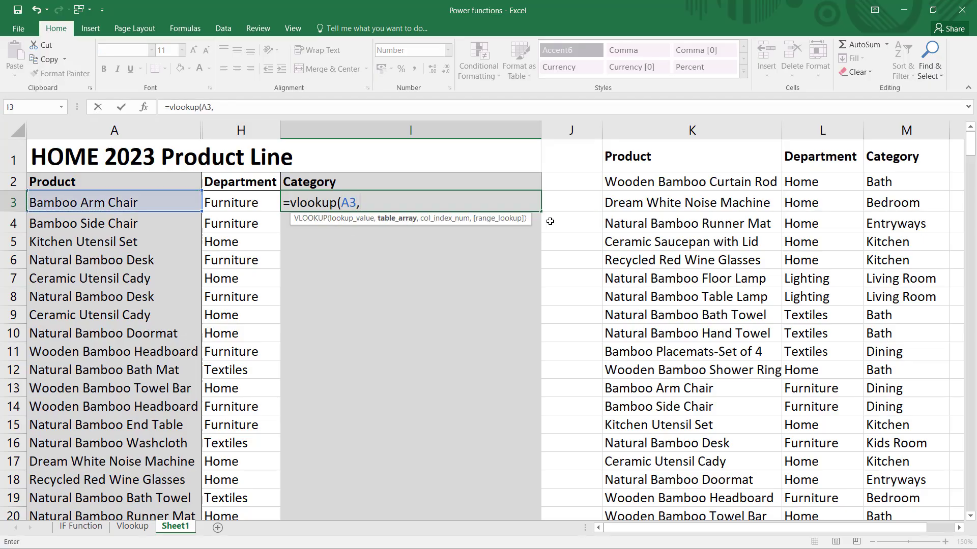
left_click(732, 136)
left_click_drag(732, 138, 923, 124)
type(",")
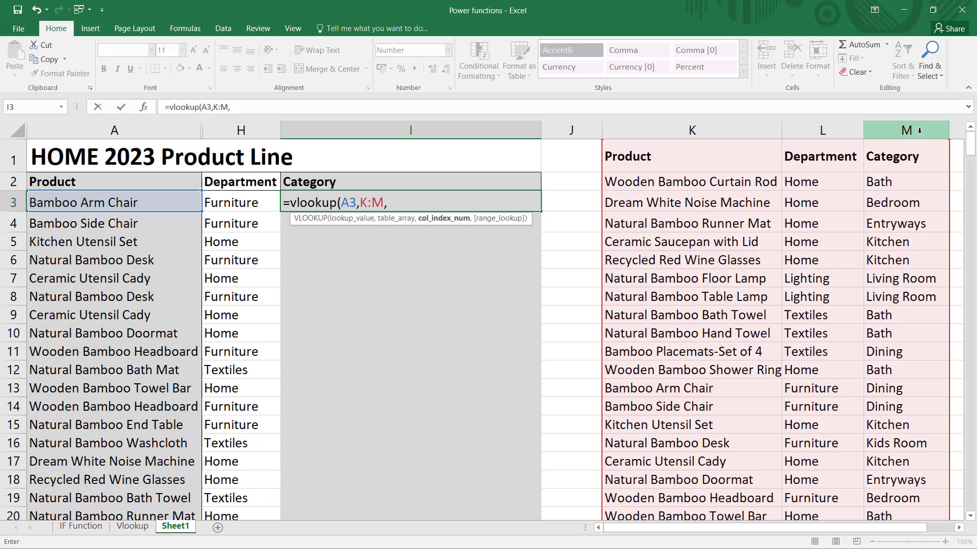
type("3,")
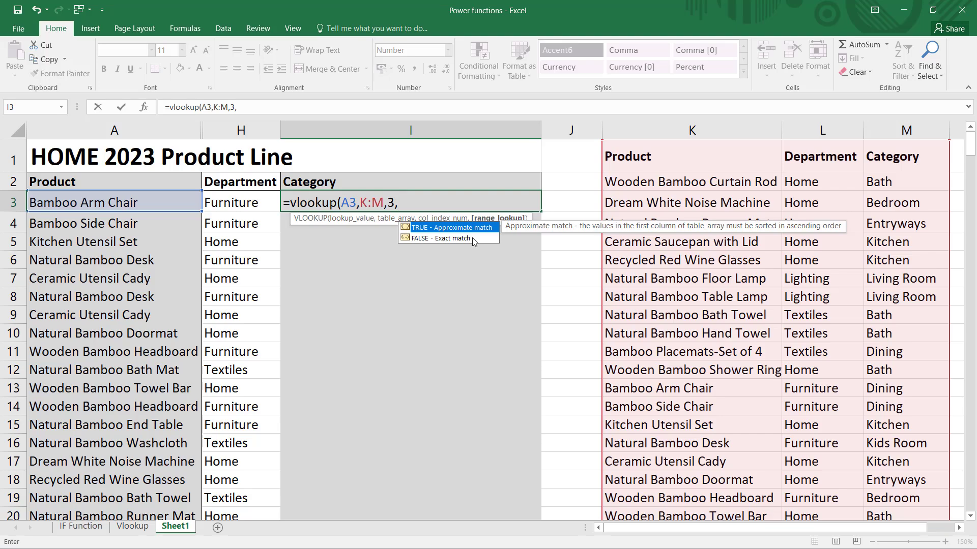
type("0")
key("ctrl+Return")
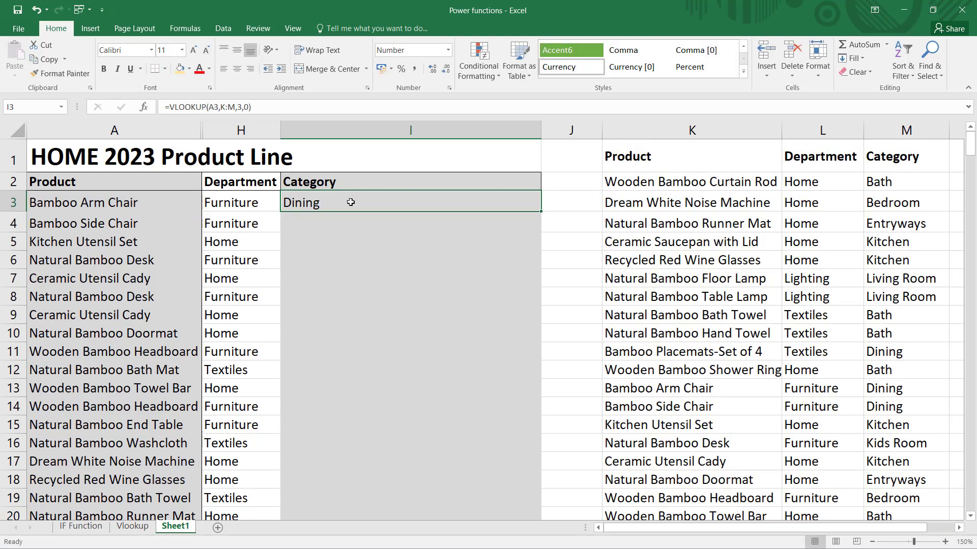
Check the Bamboo Arm Chair row in the lookup table and fill the I3 formula down the Category column.
left_click_drag(687, 388, 905, 389)
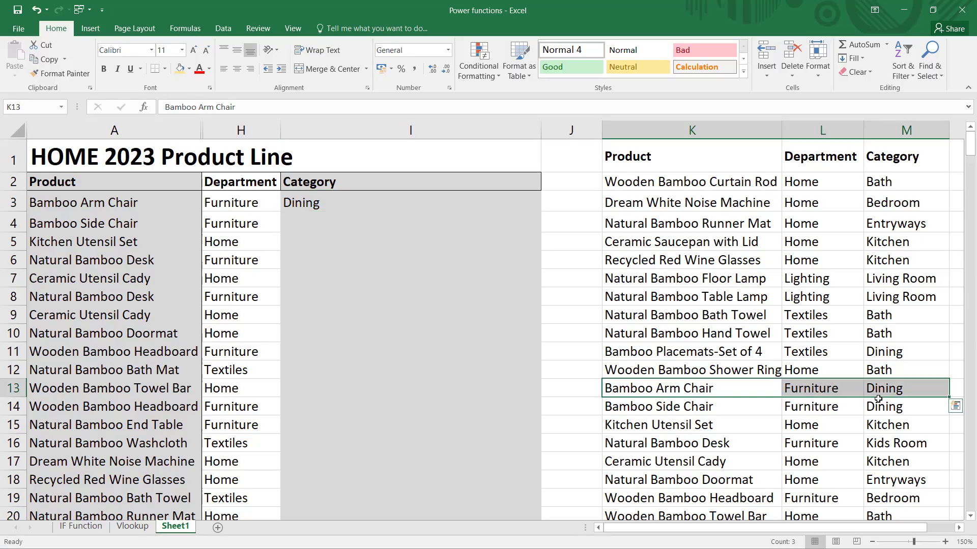
left_click(398, 203)
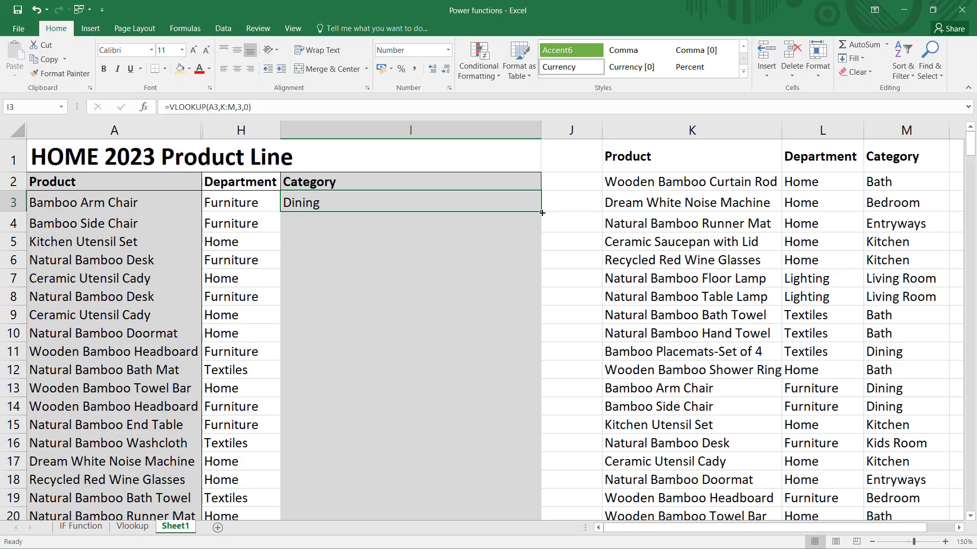
double_click(542, 212)
left_click(859, 229)
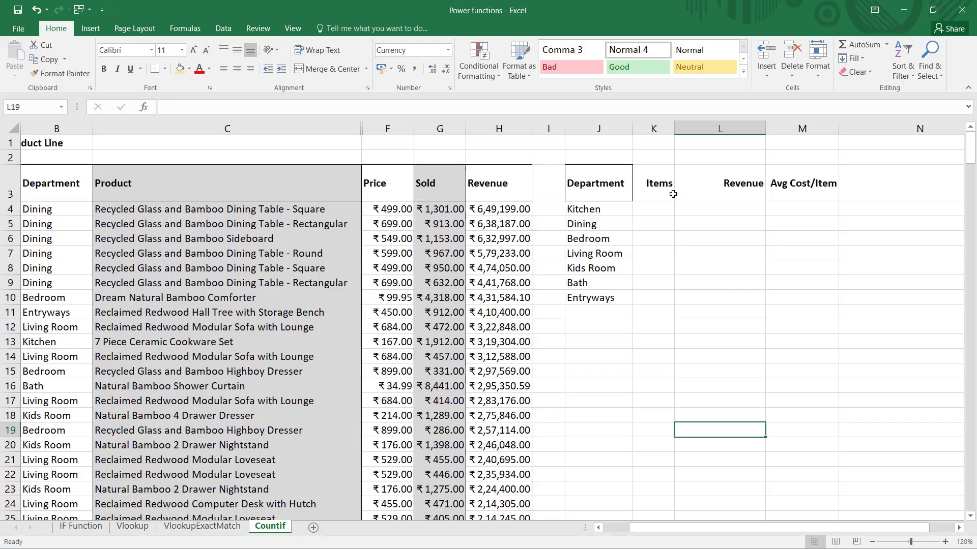
Enter =COUNTIF(B:B,J4) in K4 of the Countif sheet and fill it down the Items column to K10.
left_click(655, 210)
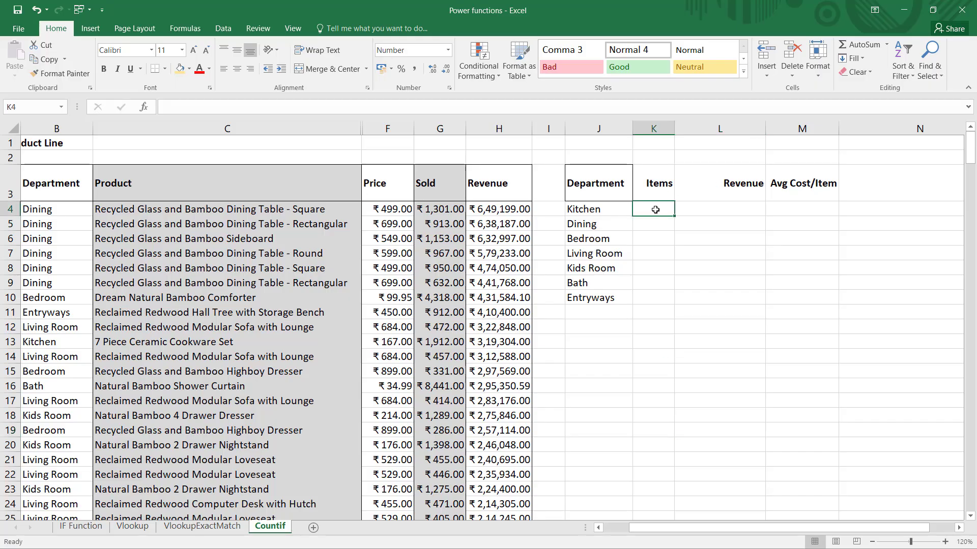
type("=co")
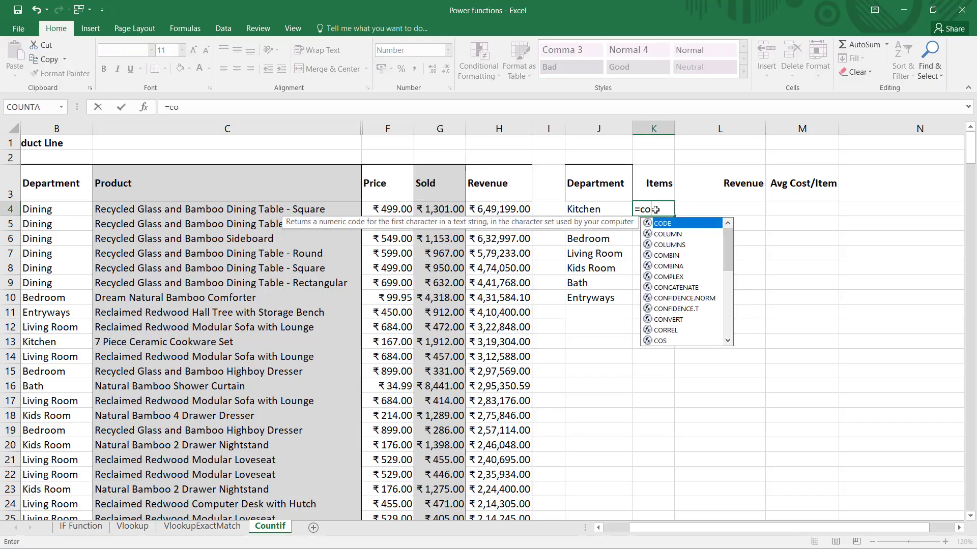
type("untif(")
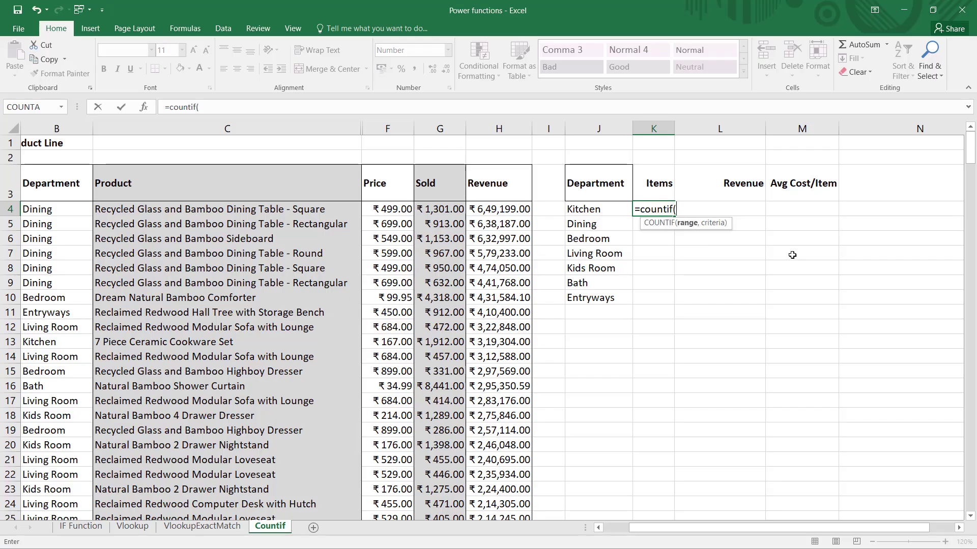
left_click(49, 129)
type(",")
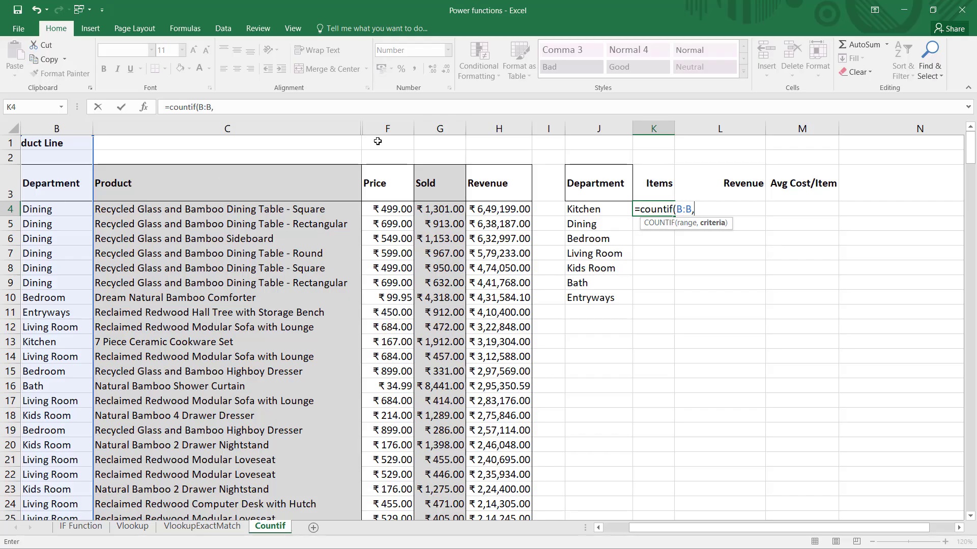
left_click(596, 211)
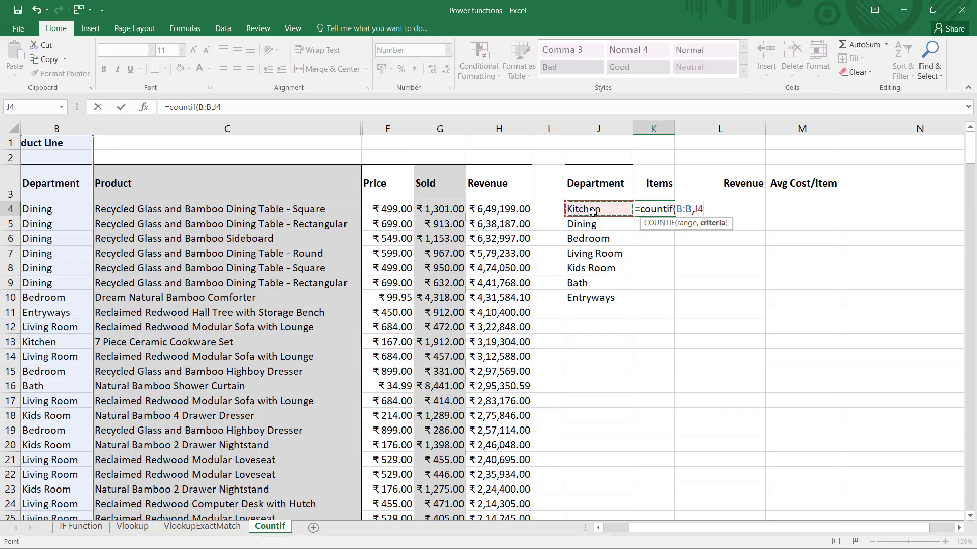
key("ctrl+Return")
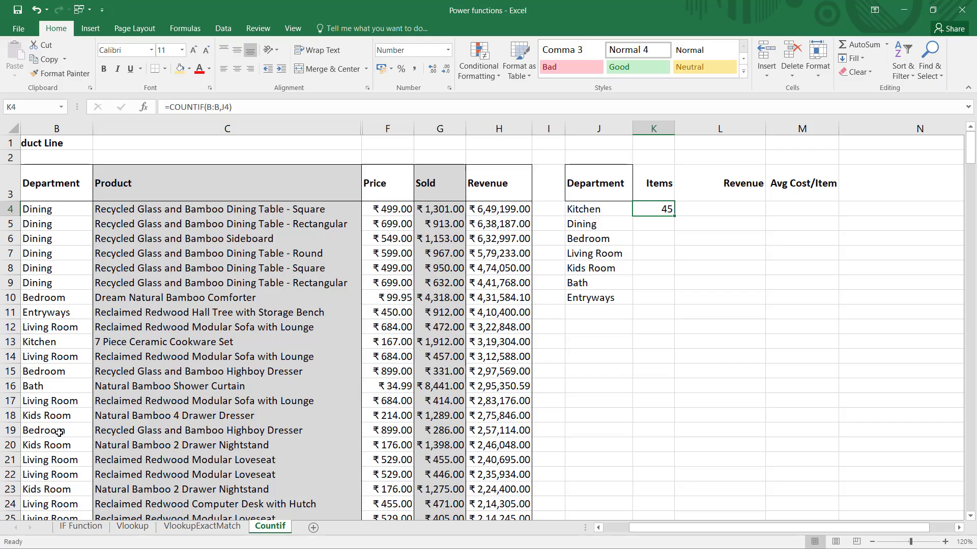
double_click(677, 214)
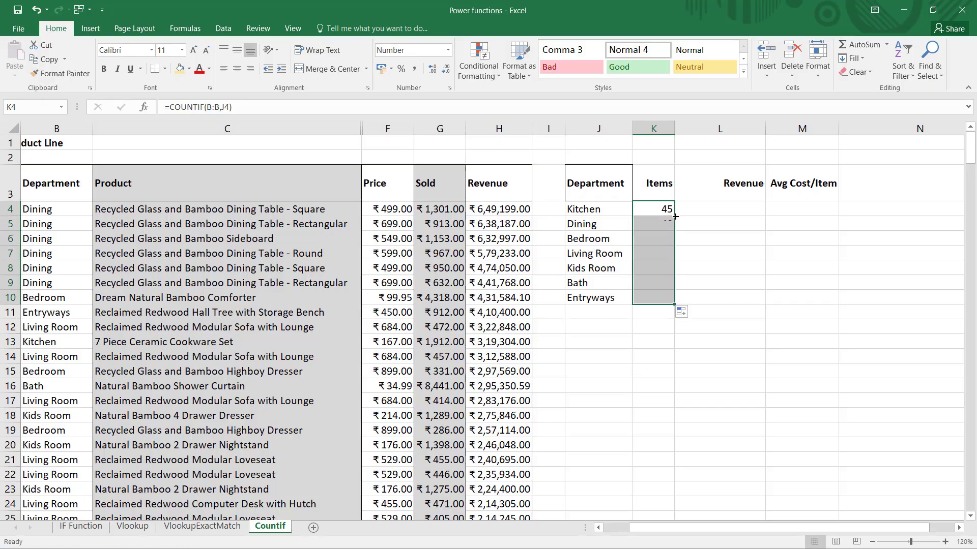
Enter =SUMIF(B:B,J4,H:H) in L4 and fill it down the Revenue column to L10.
key("Right")
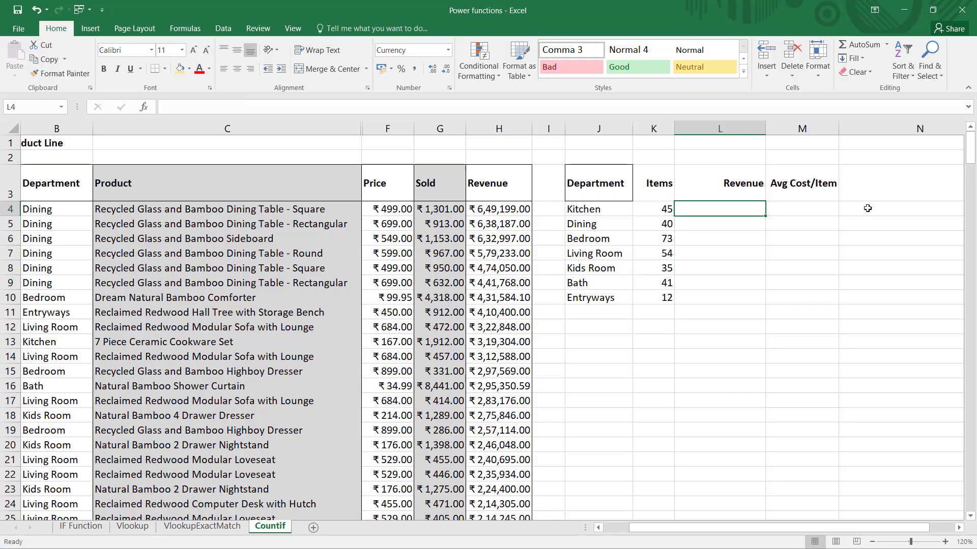
type("=sumif(")
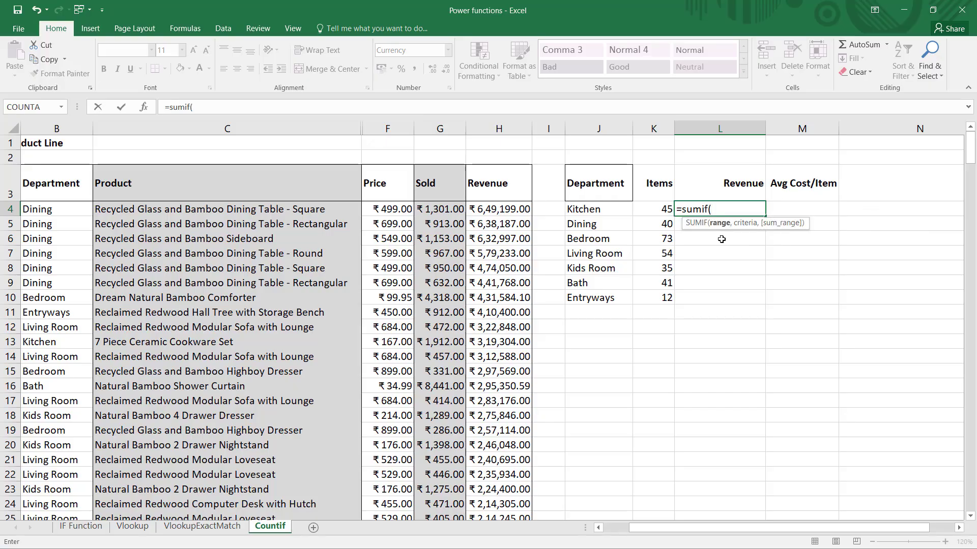
left_click(63, 127)
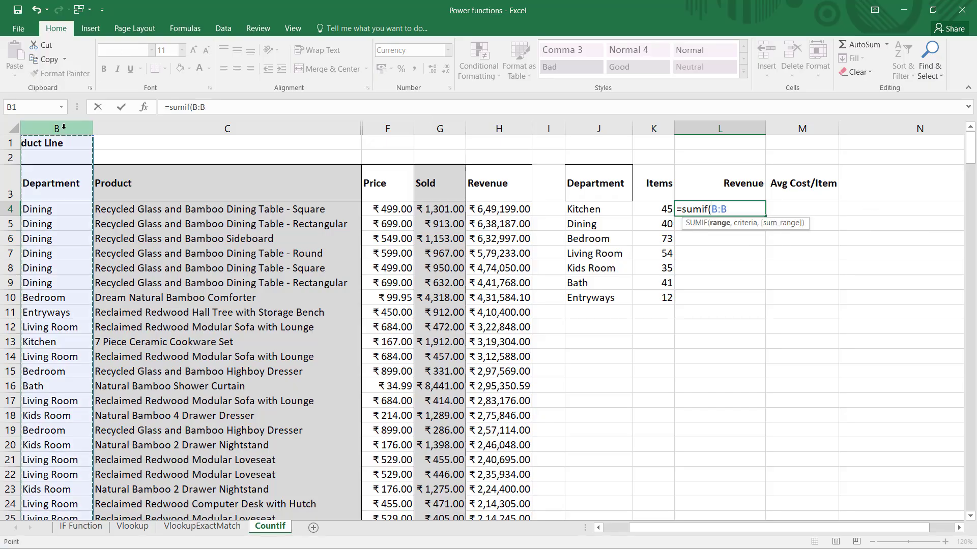
type(",")
left_click(581, 208)
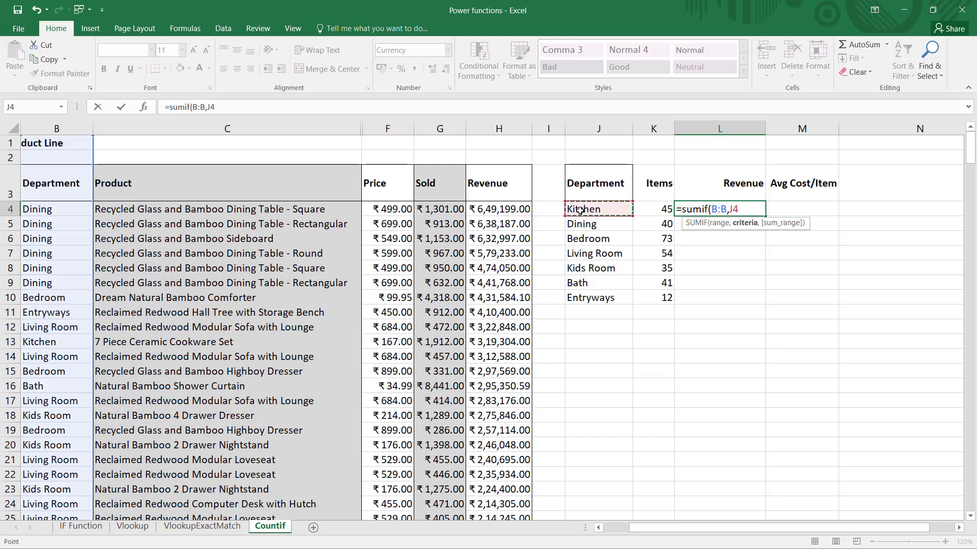
type(",")
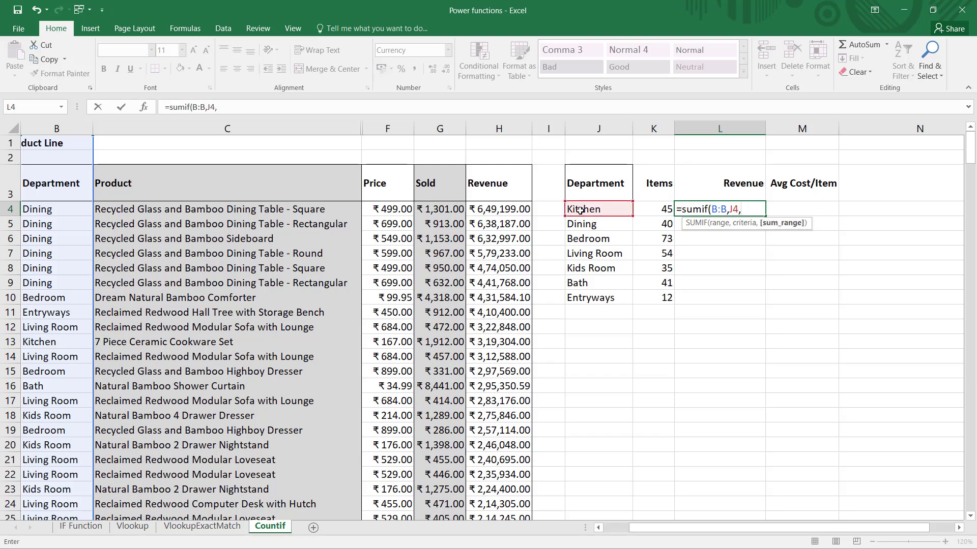
left_click(502, 127)
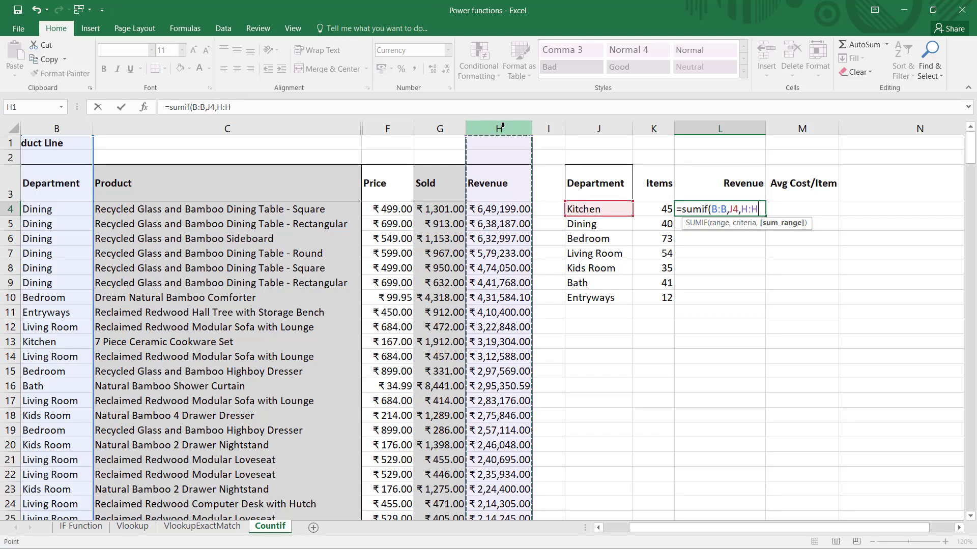
key("ctrl+Return")
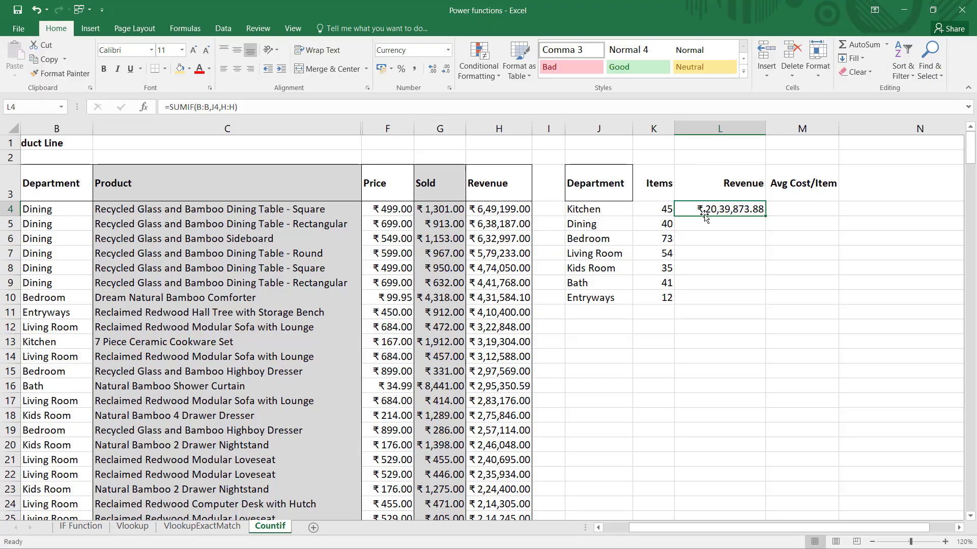
double_click(764, 217)
Enter =AVERAGEIF(B:B,J4,F:F) in M4 and fill it down the Avg Cost/Item column to M10.
left_click(820, 207)
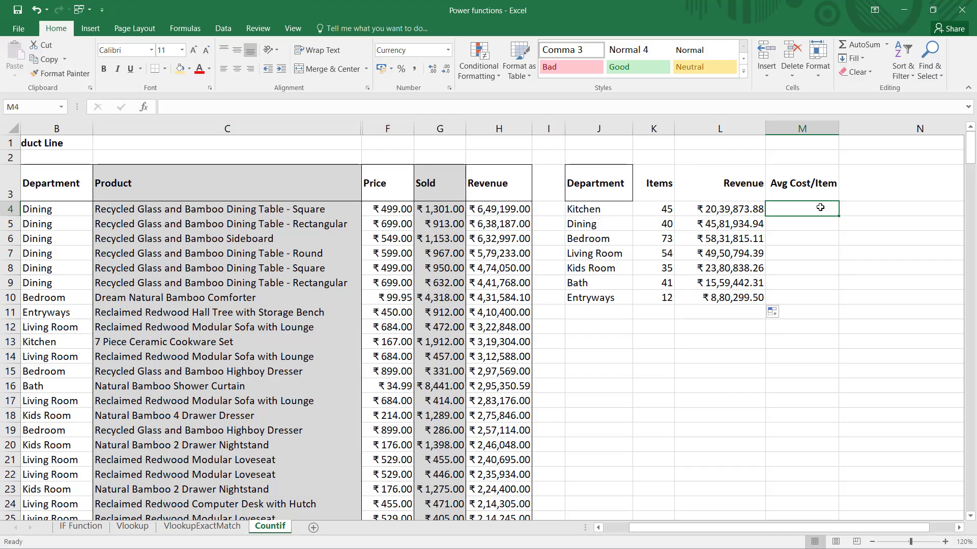
type("=")
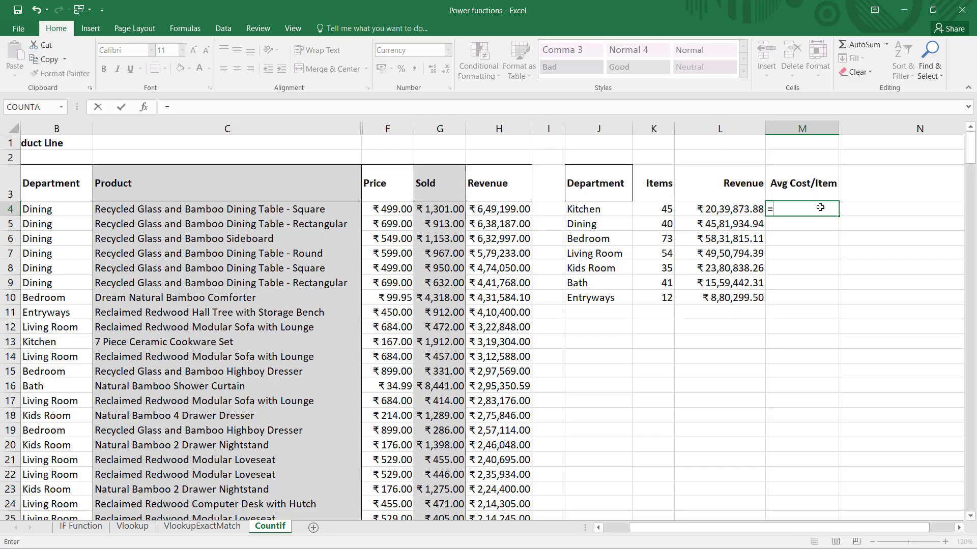
type("averageif(")
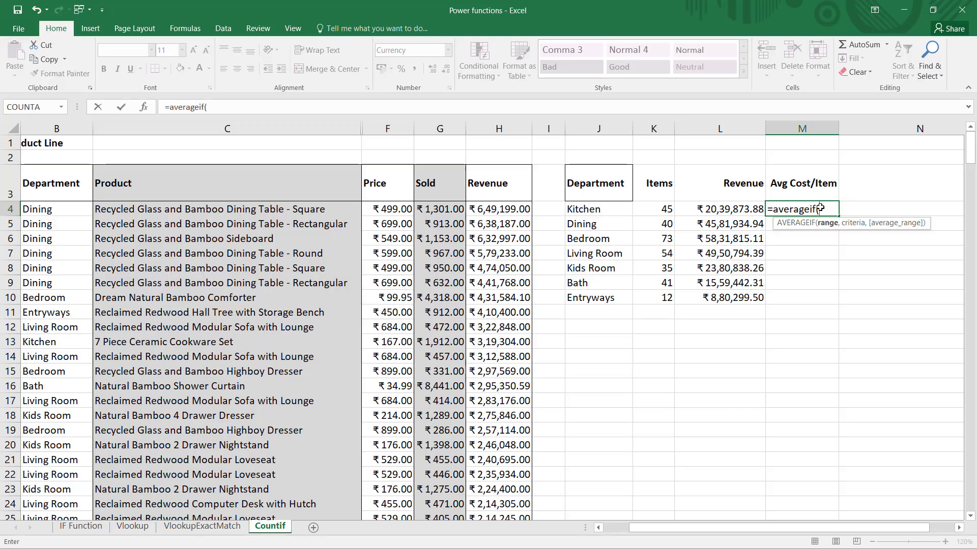
left_click(48, 124)
type(",")
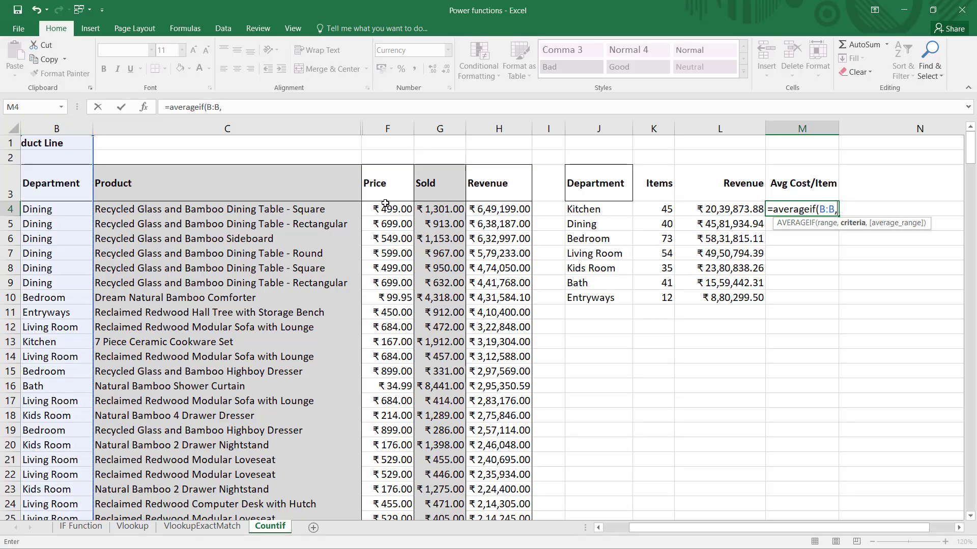
left_click(592, 211)
type(",")
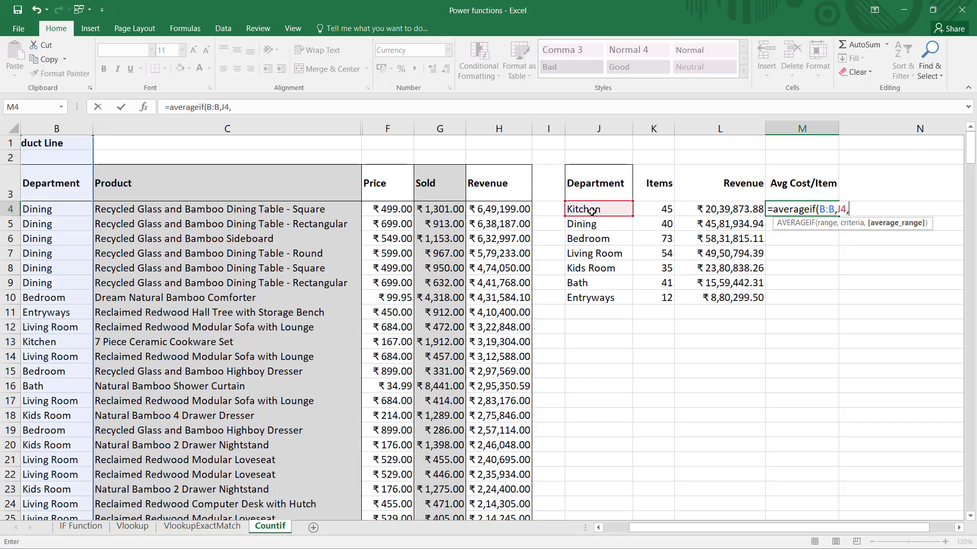
left_click(387, 126)
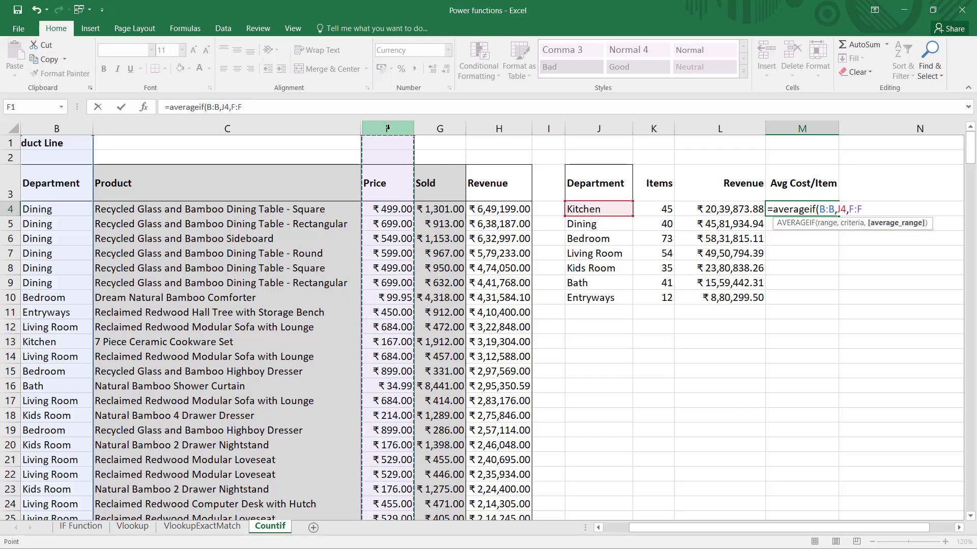
key("ctrl+Return")
left_click_drag(840, 218, 840, 305)
left_click(886, 294)
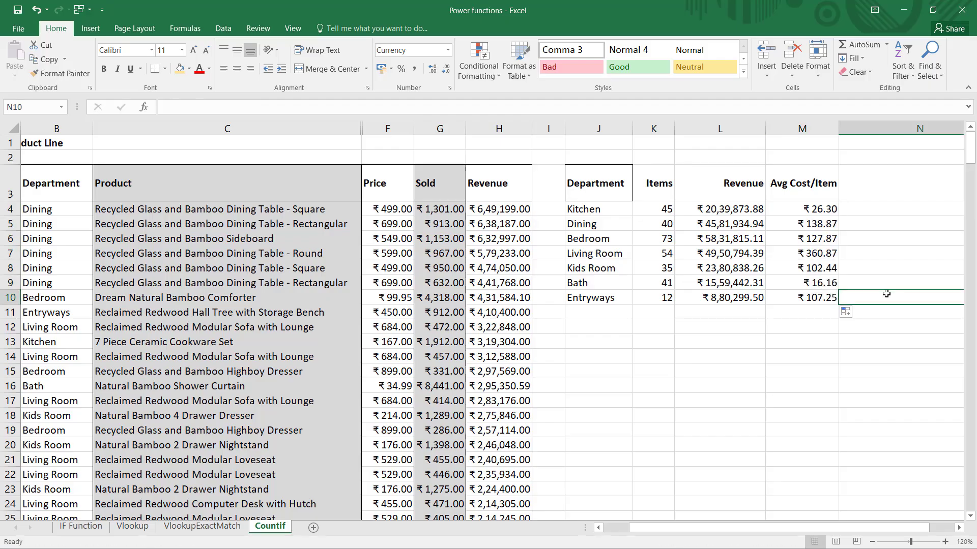